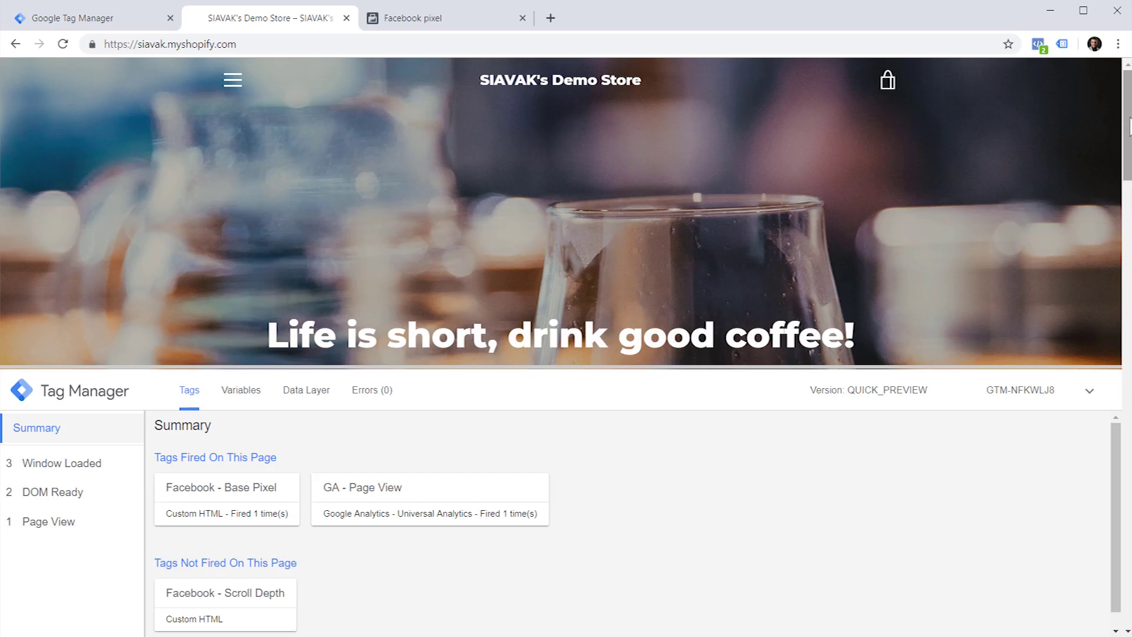
# Step: Scroll down the demo store's home page to fire the scroll depth tag and check the pixel events in Facebook Pixel Helper
pyautogui.scroll(-6, 560, 211)
pyautogui.scroll(-5, 560, 211)
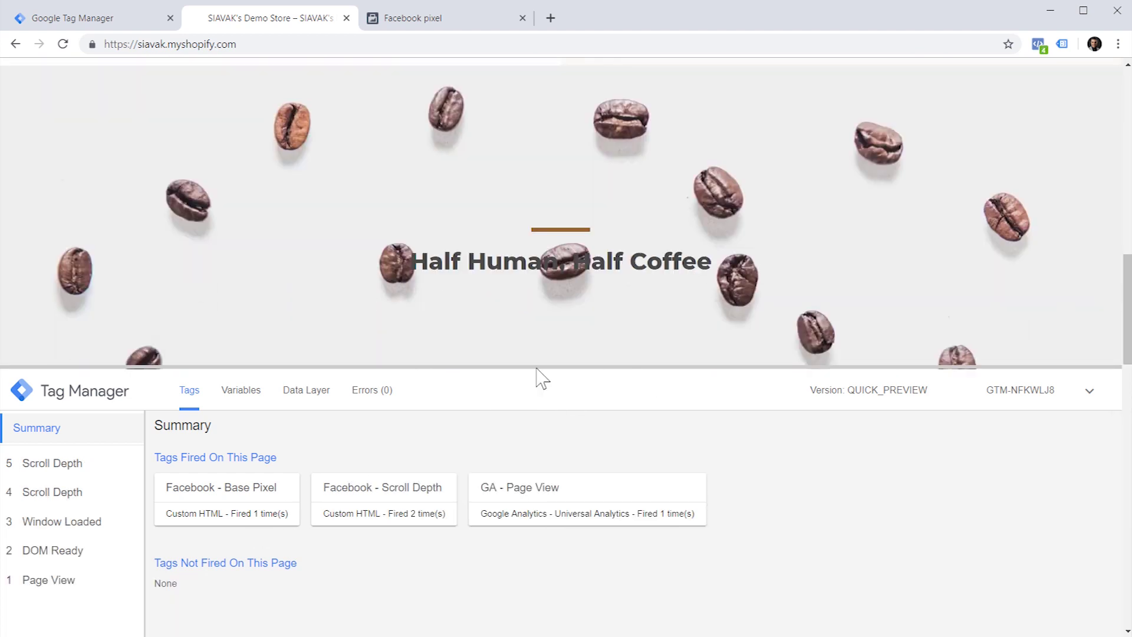
pyautogui.click(1037, 44)
# Step: Switch to the Facebook pixel page and set the depth condition of the Scroll-based Custom Audience to "is greater than (>)"
pyautogui.click(491, 25)
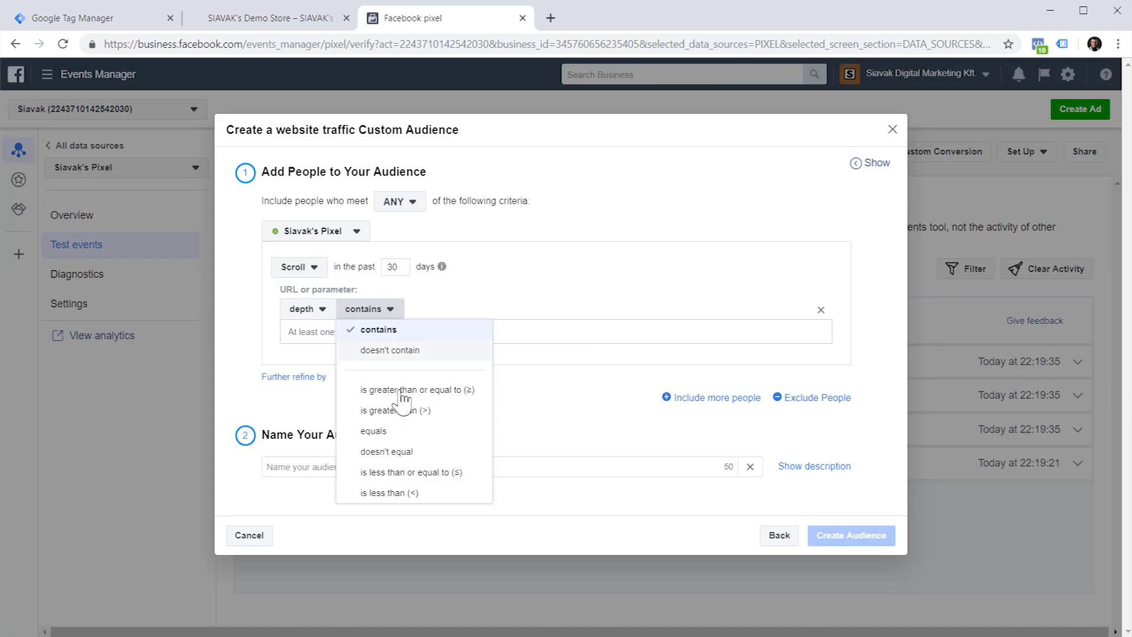
pyautogui.click(407, 410)
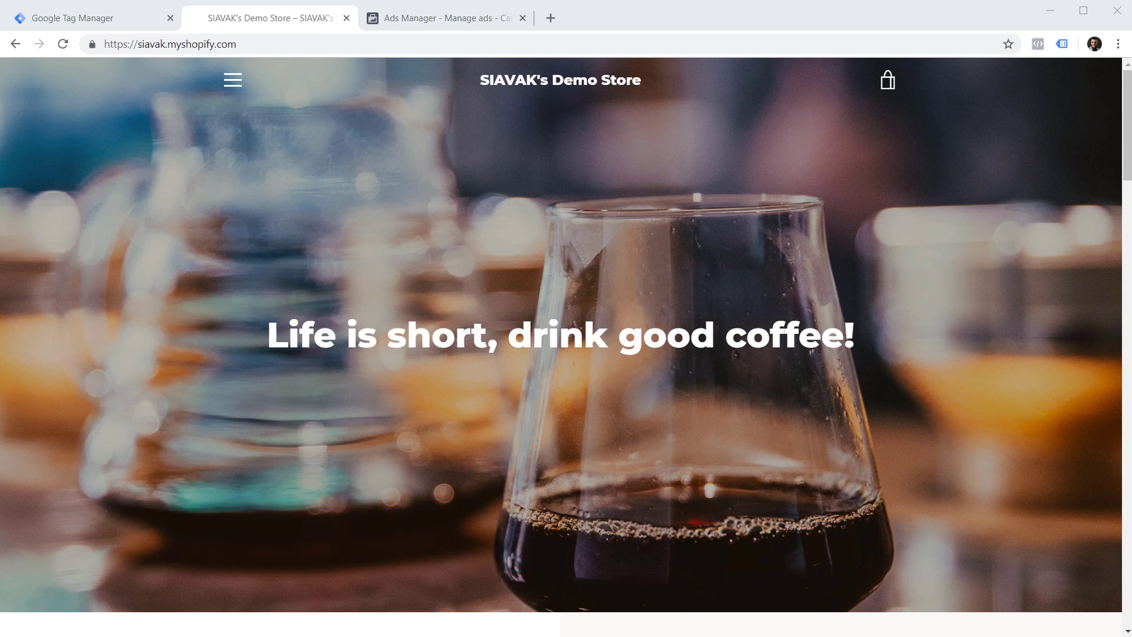
pyautogui.moveTo(1127, 133); pyautogui.dragTo(1086, 137)
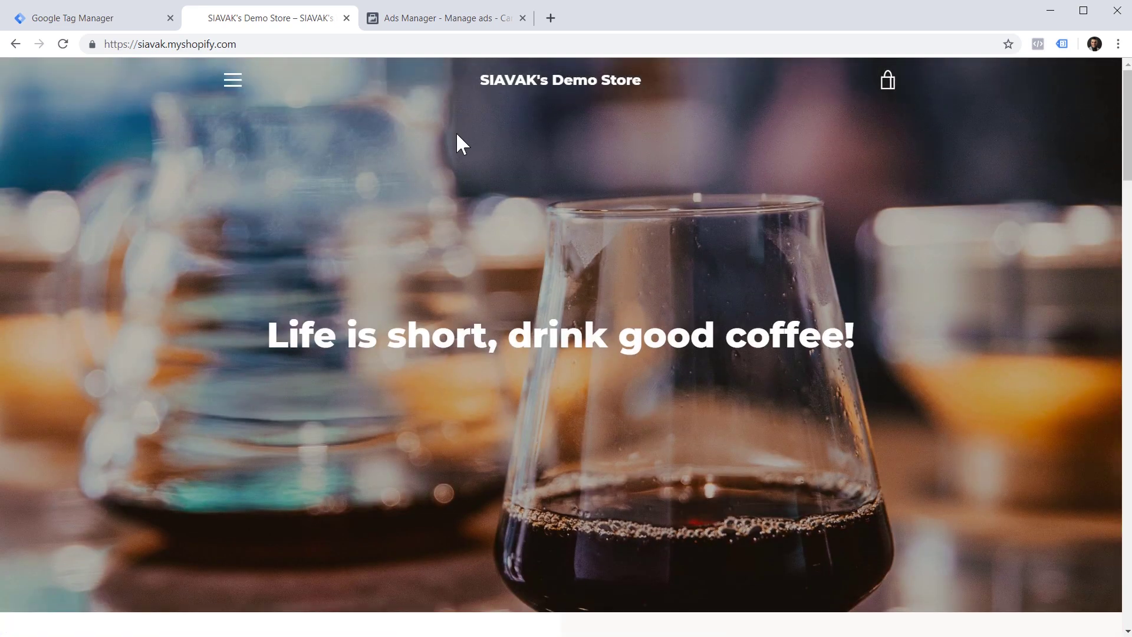
pyautogui.click(127, 23)
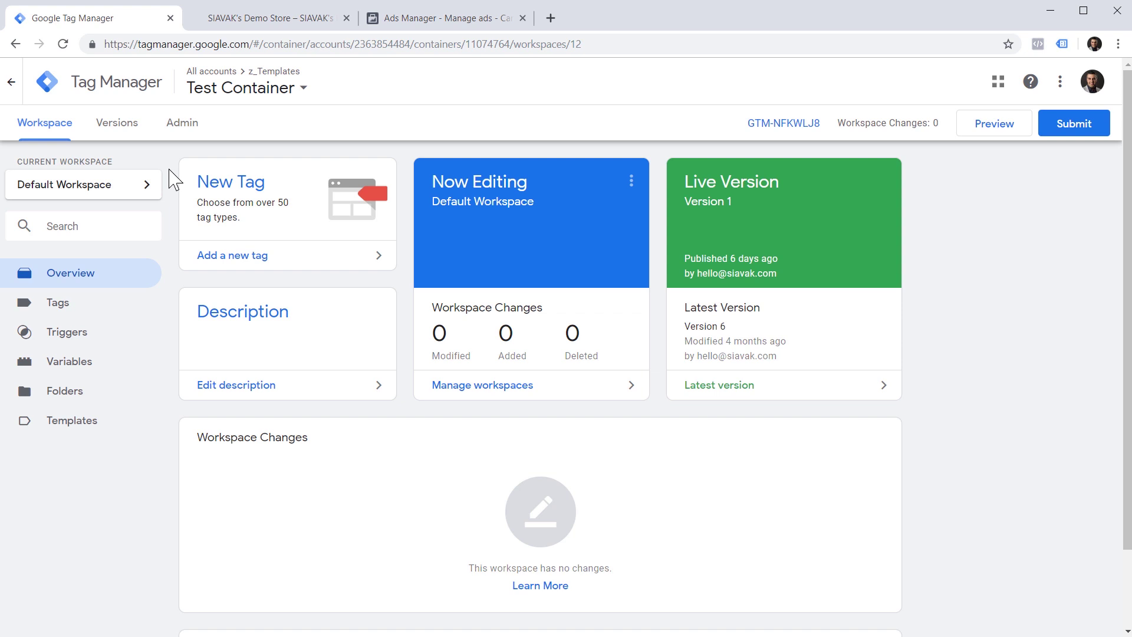
# Step: Switch to Facebook Ads Manager and open the existing pixel's overview from the Pixels section of Events Manager
pyautogui.click(428, 25)
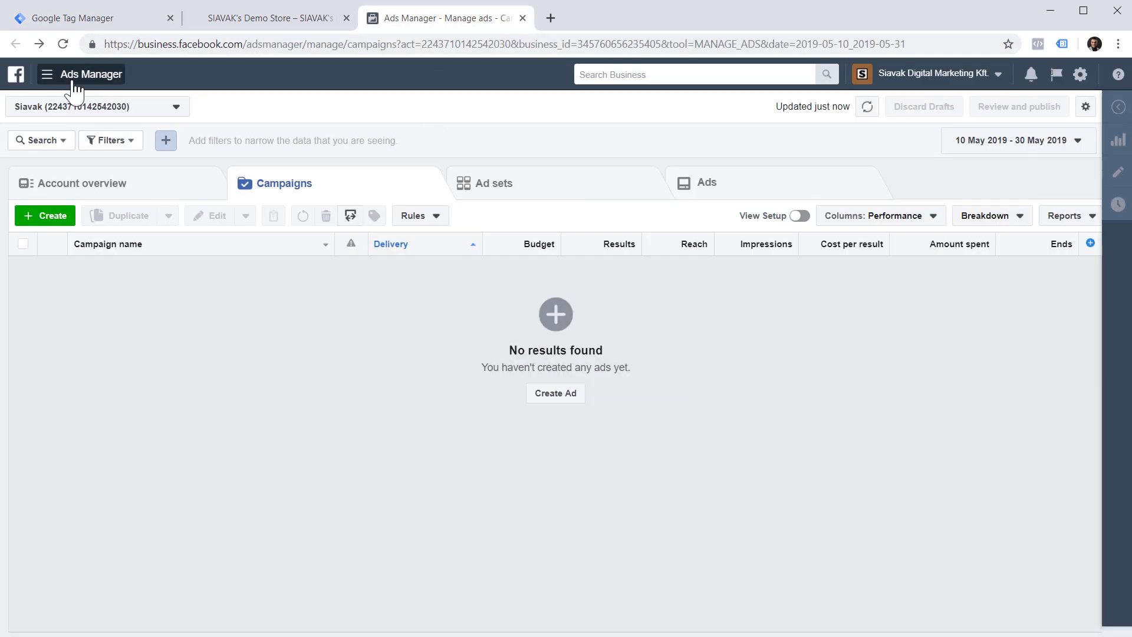
pyautogui.click(73, 84)
pyautogui.click(128, 436)
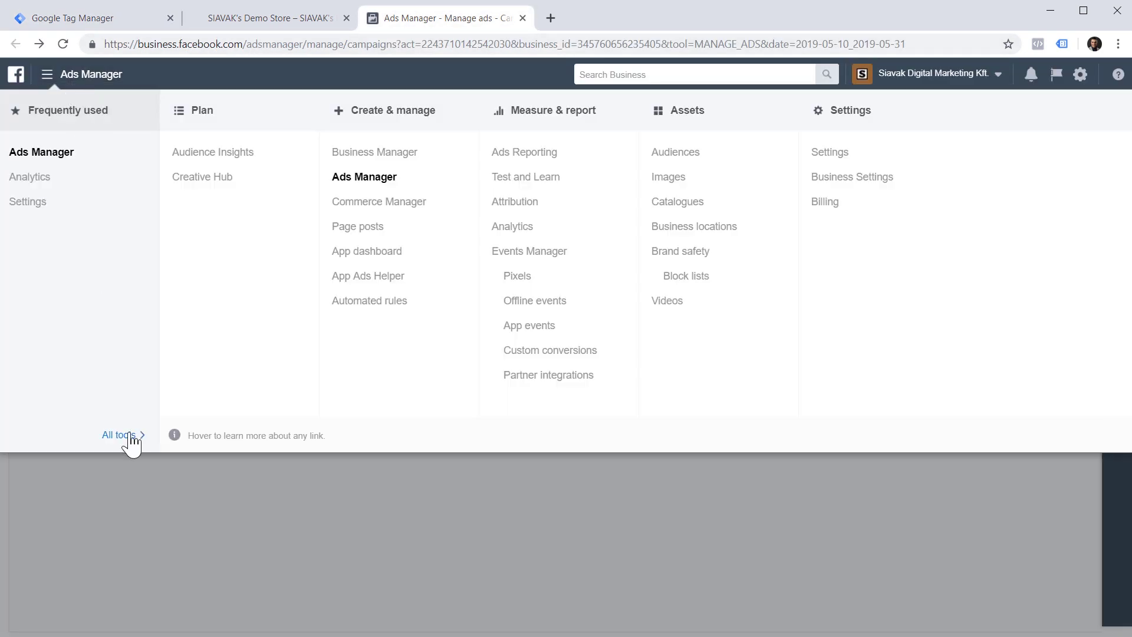
pyautogui.click(510, 277)
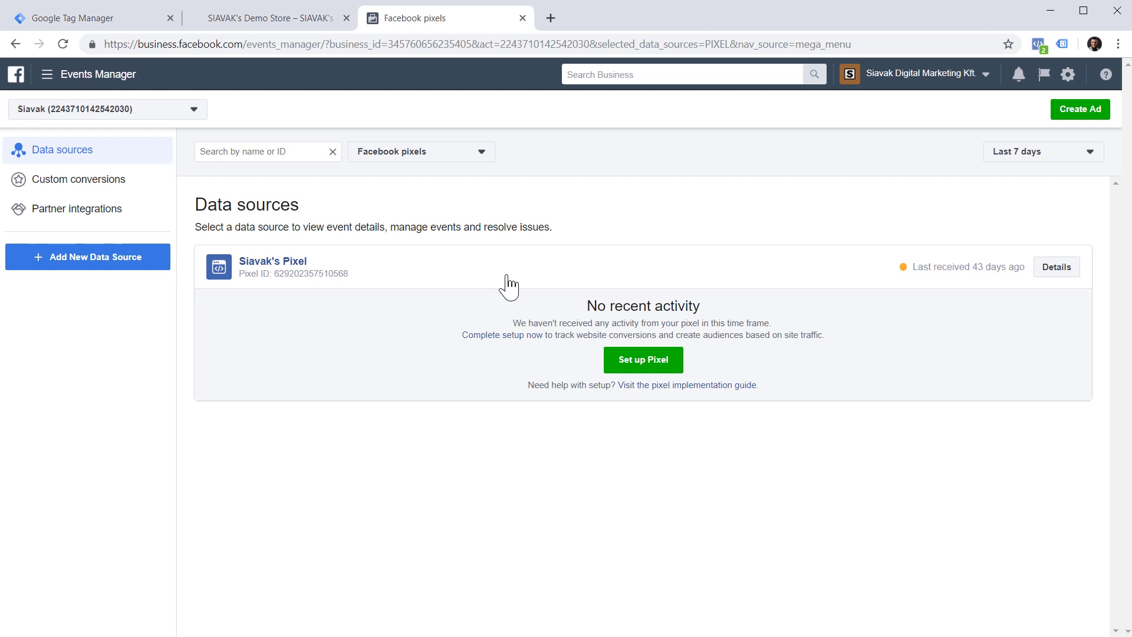
pyautogui.click(295, 276)
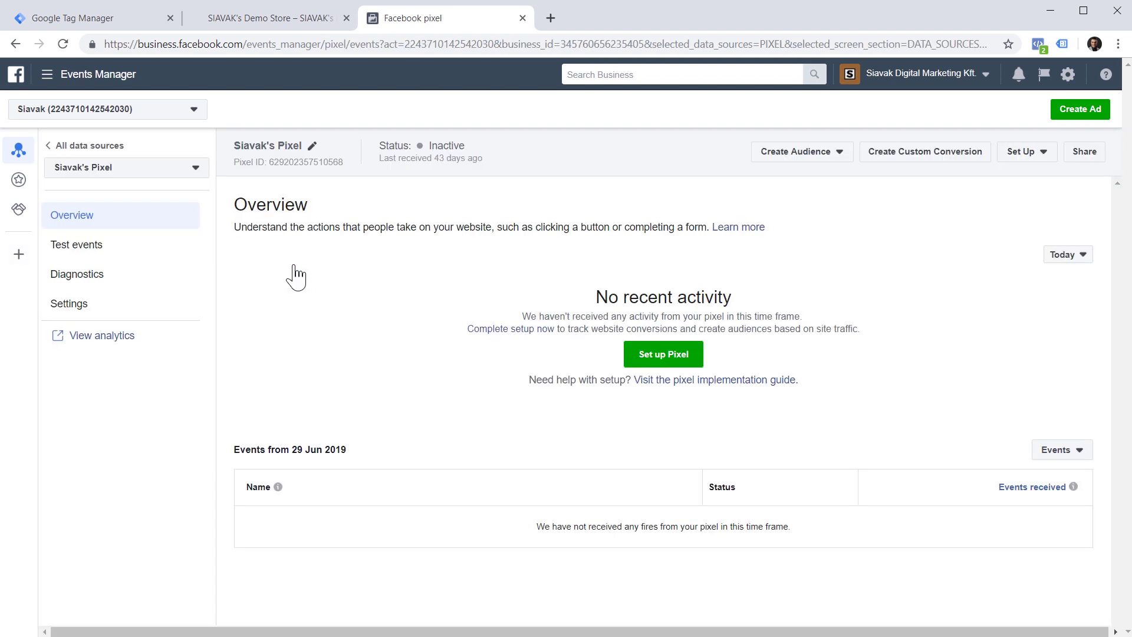
# Step: Copy the pixel's base code from the manual installation instructions and close the Install pixel dialog
pyautogui.click(1029, 154)
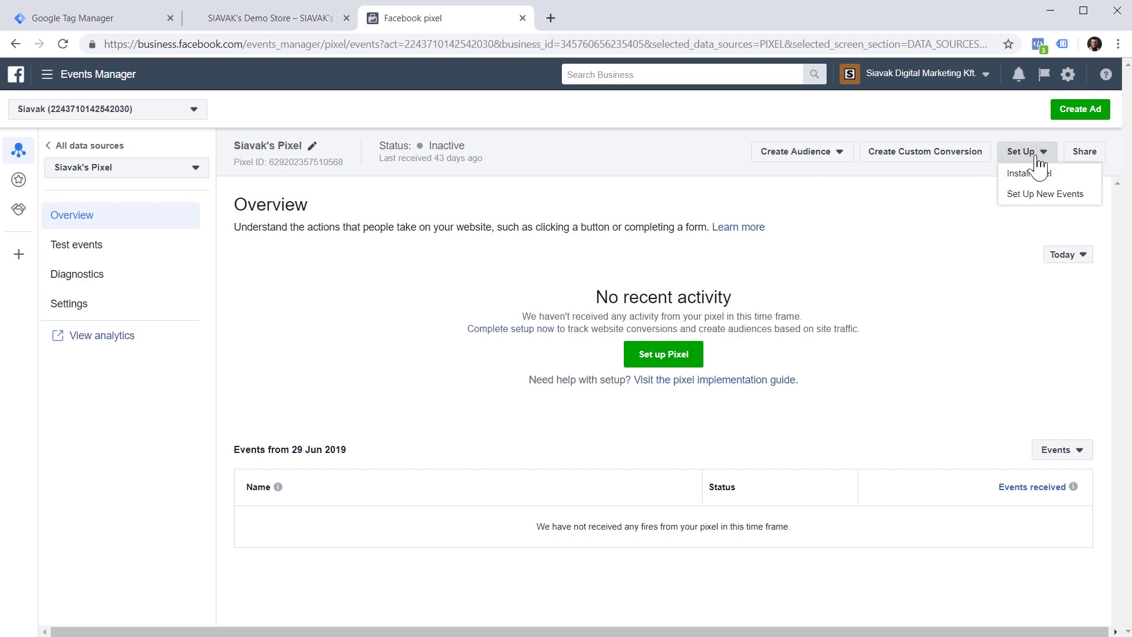
pyautogui.click(1037, 176)
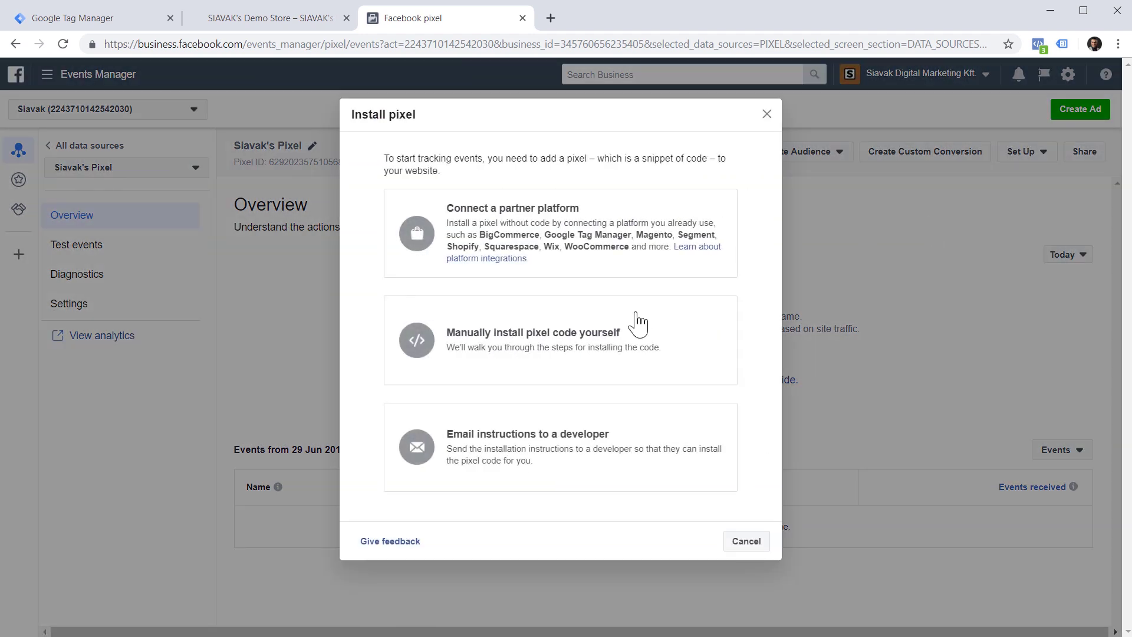
pyautogui.click(542, 341)
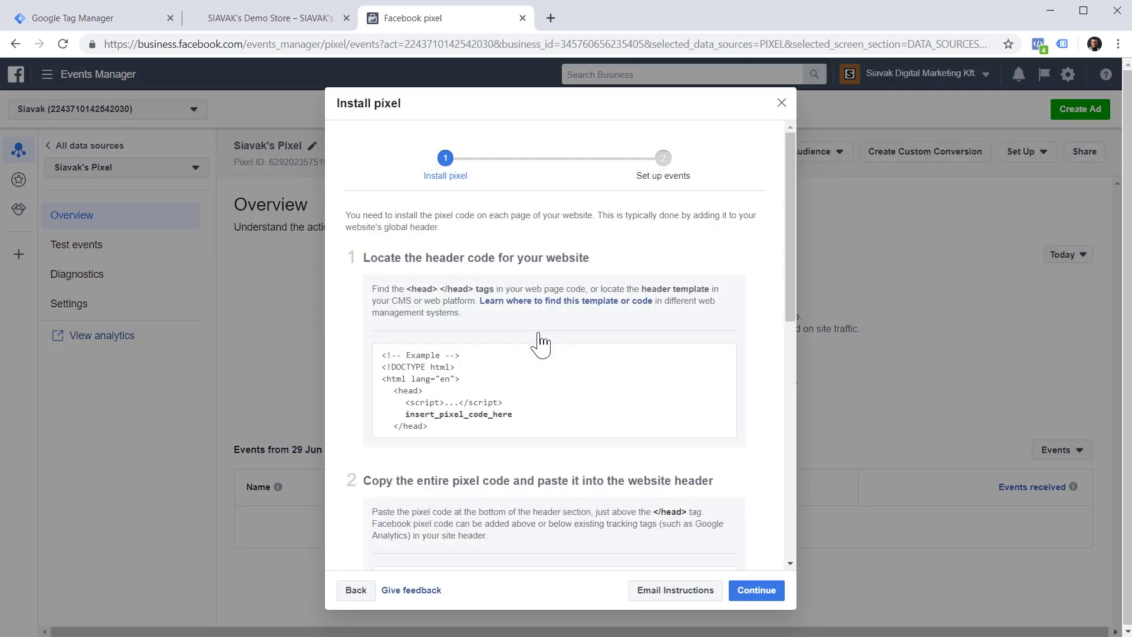
pyautogui.scroll(-5, 540, 339)
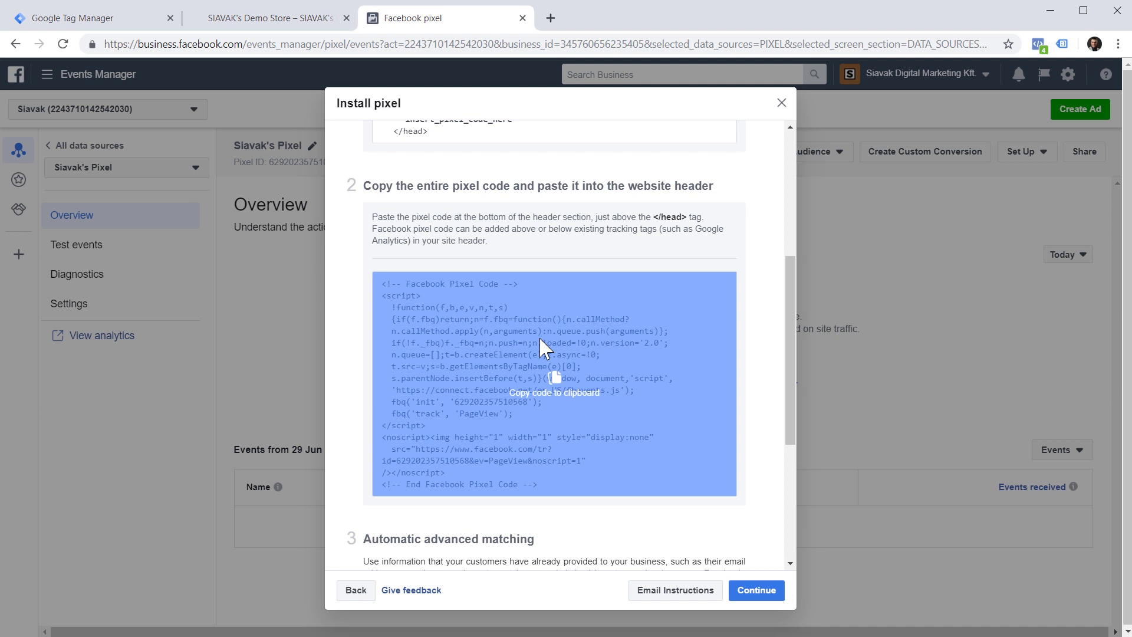
pyautogui.click(542, 348)
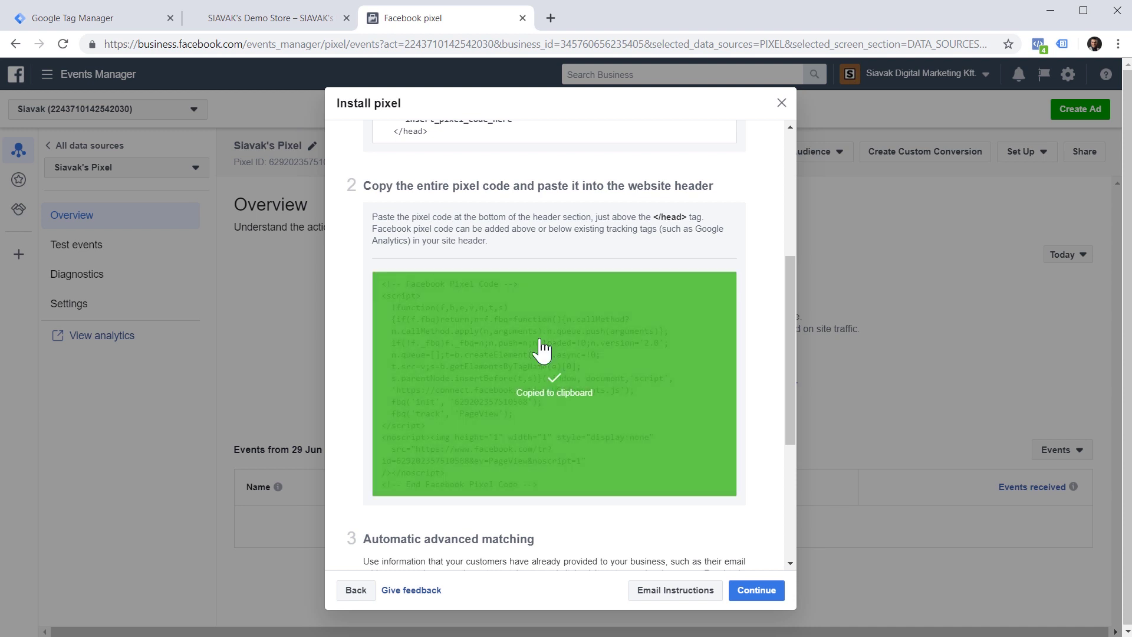
pyautogui.click(781, 105)
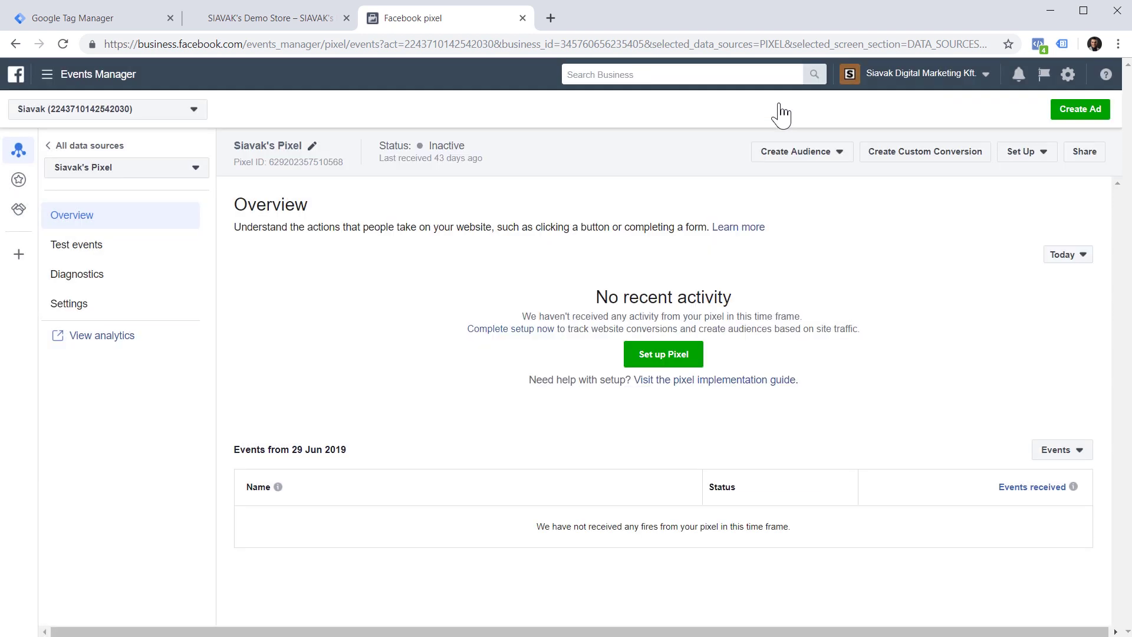
# Step: Switch to Google Tag Manager and create a new tag named "Facebook - Base Pixel"
pyautogui.click(115, 19)
pyautogui.click(94, 315)
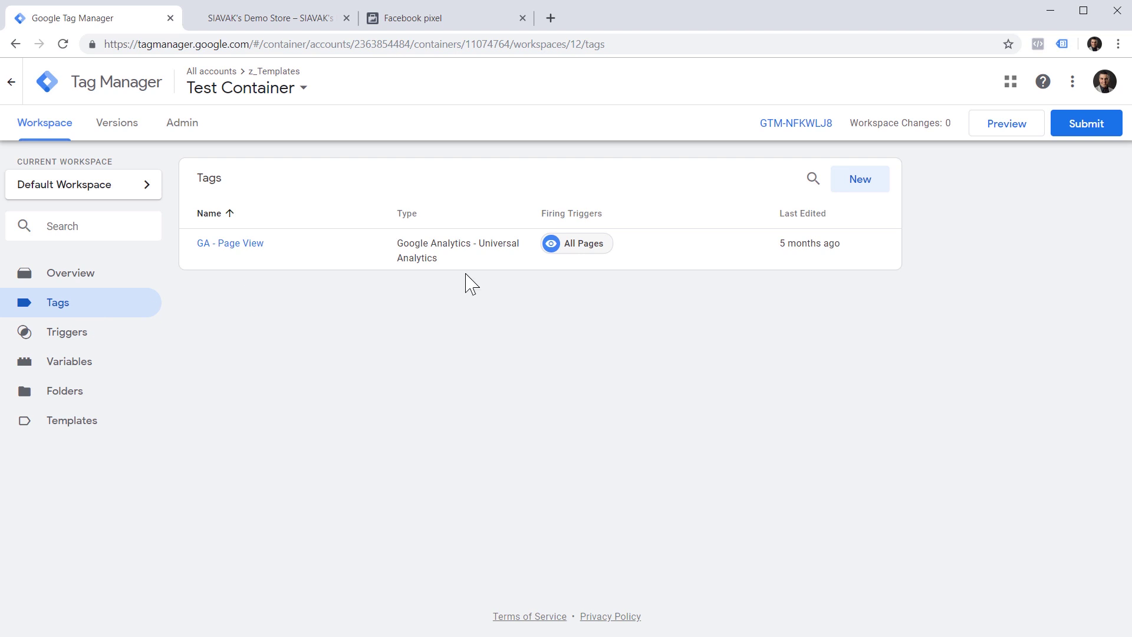
pyautogui.click(847, 181)
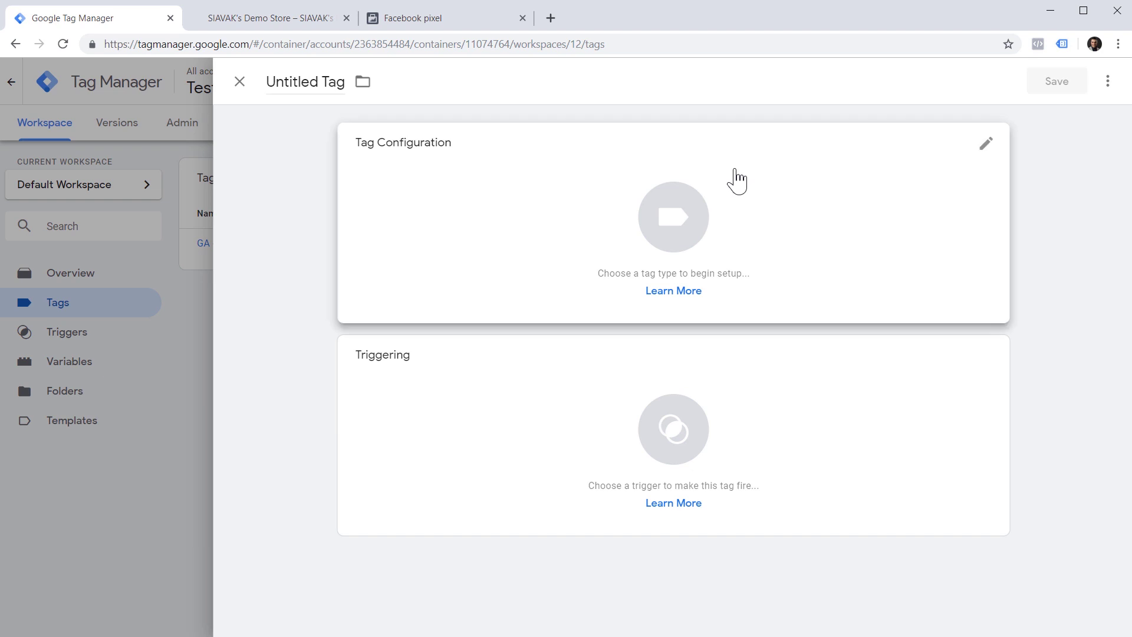
pyautogui.click(317, 86)
pyautogui.write('Facebook - Base Pixel')
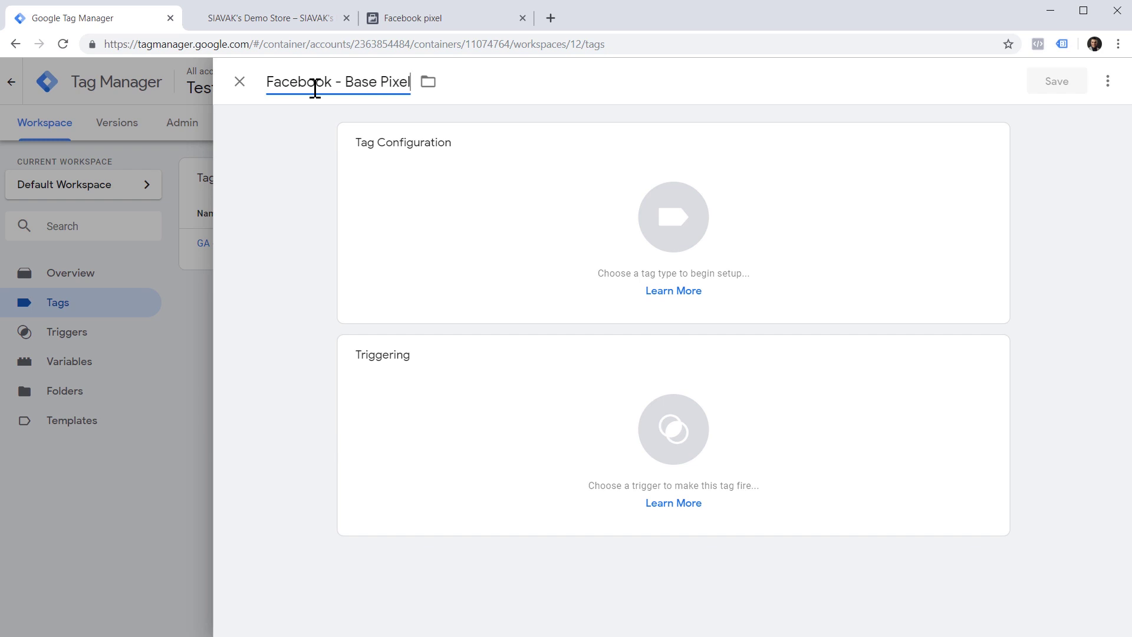
# Step: Set the tag type to Custom HTML and paste the copied Facebook pixel code as its HTML
pyautogui.click(592, 221)
pyautogui.click(591, 221)
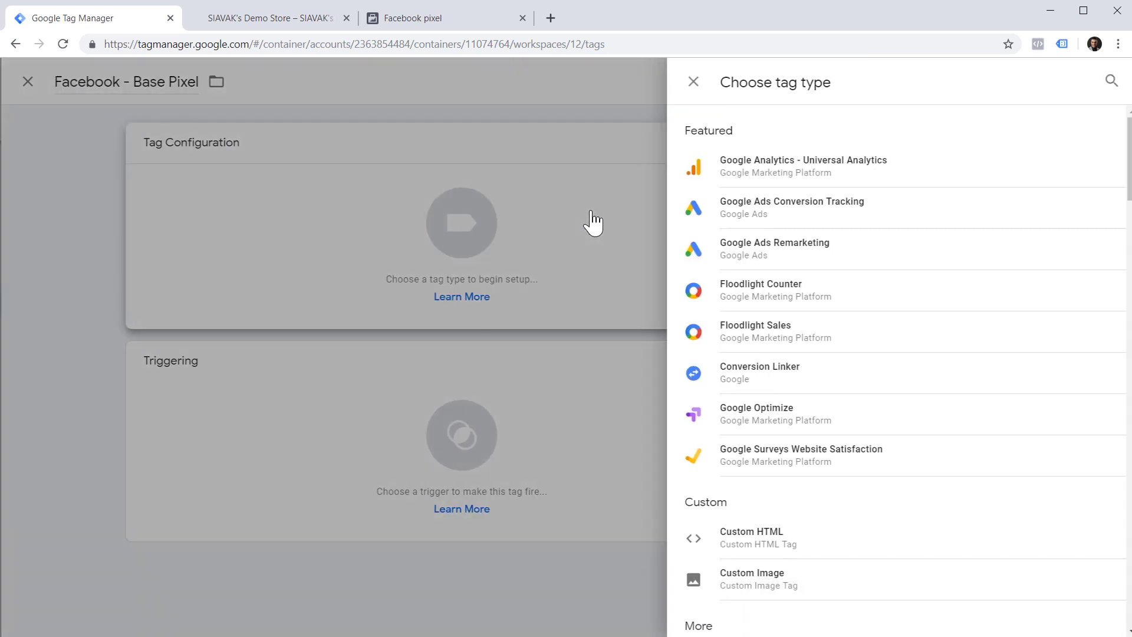
pyautogui.click(731, 553)
pyautogui.click(522, 343)
pyautogui.hotkey('ctrl', 'v')
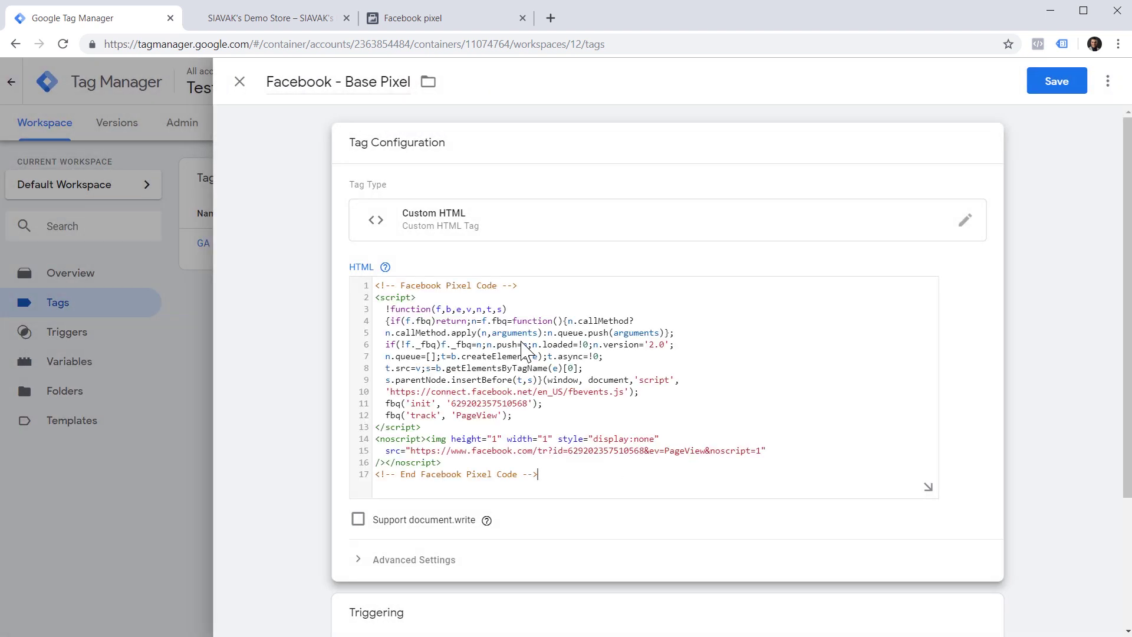
# Step: Assign the All Pages trigger to the Facebook - Base Pixel tag and save the tag
pyautogui.moveTo(1126, 277); pyautogui.dragTo(1127, 403)
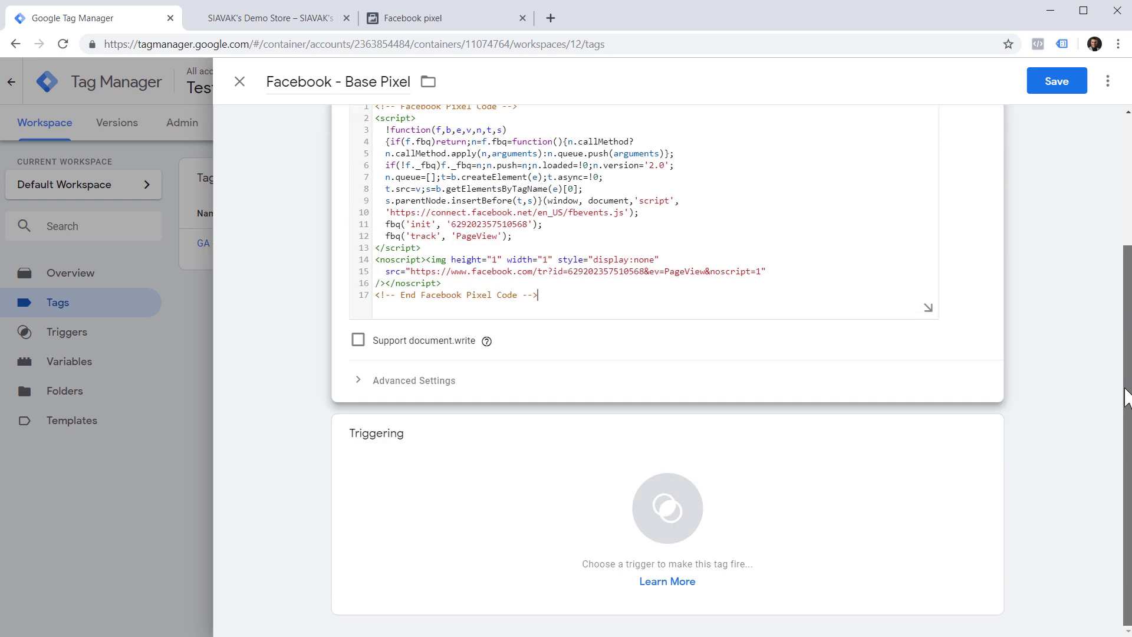
pyautogui.click(651, 519)
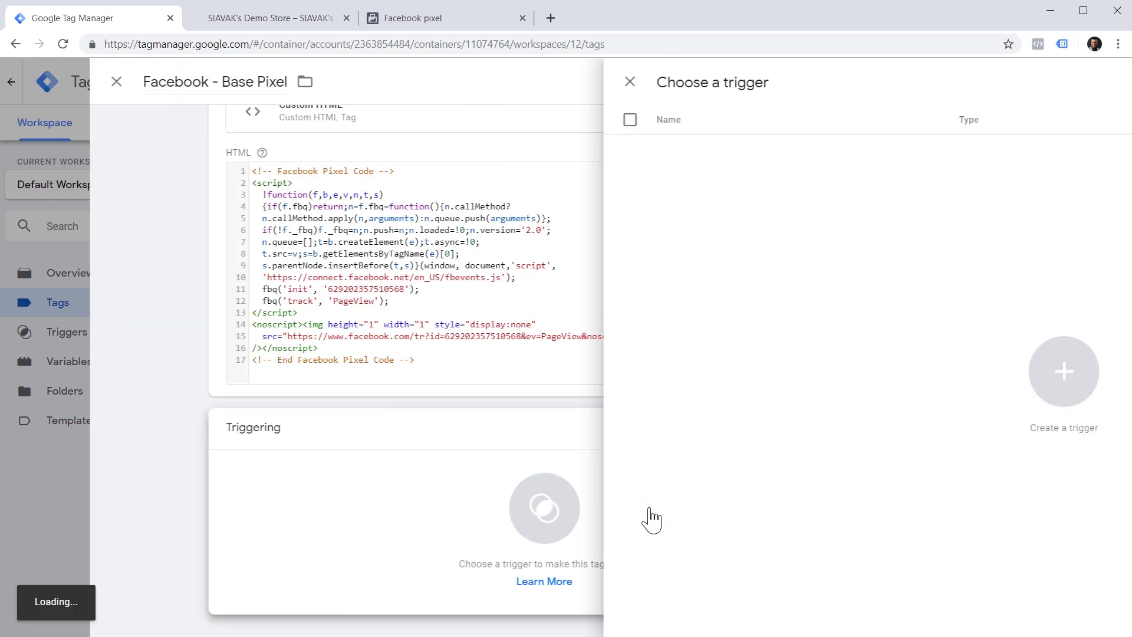
pyautogui.click(313, 167)
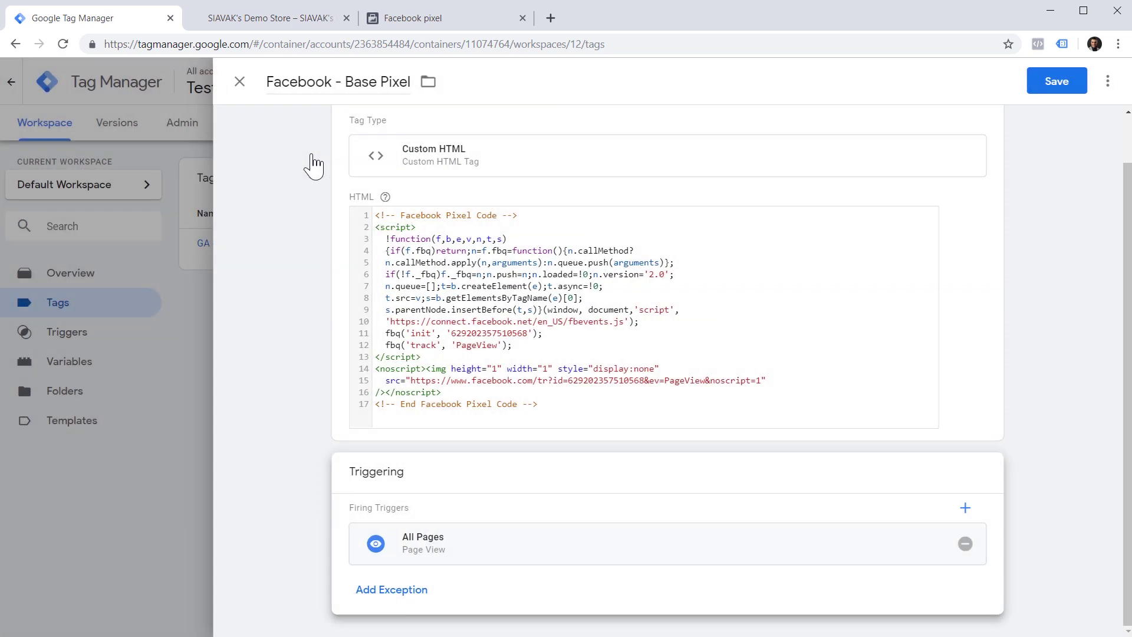
pyautogui.click(1061, 85)
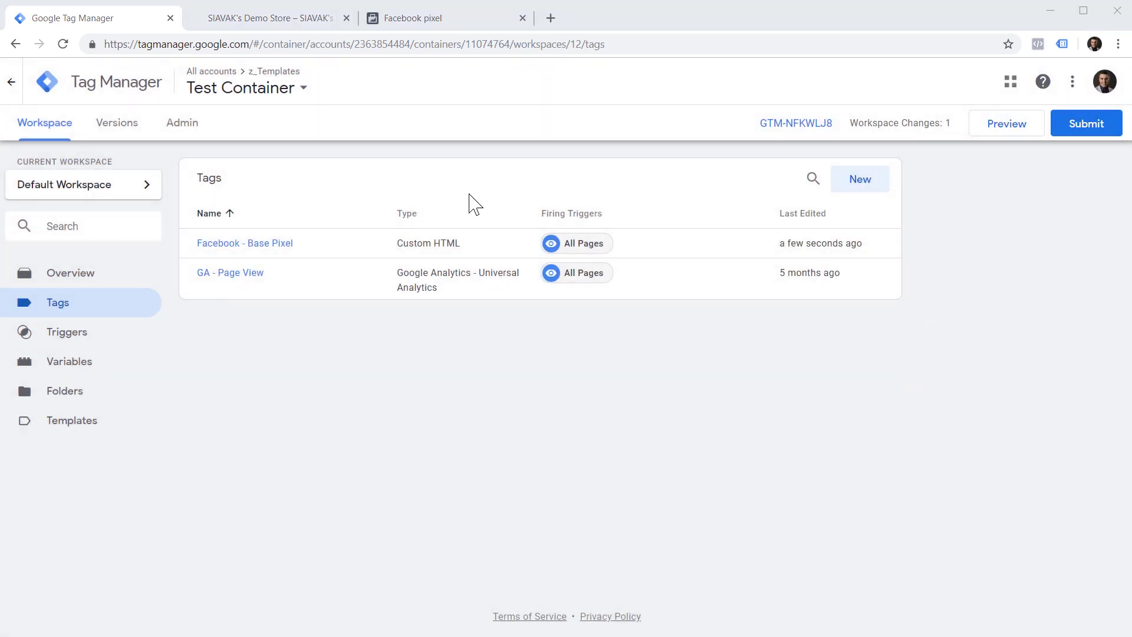
# Step: Create a new trigger named "Scroll Depth" with the Scroll Depth trigger type
pyautogui.click(104, 342)
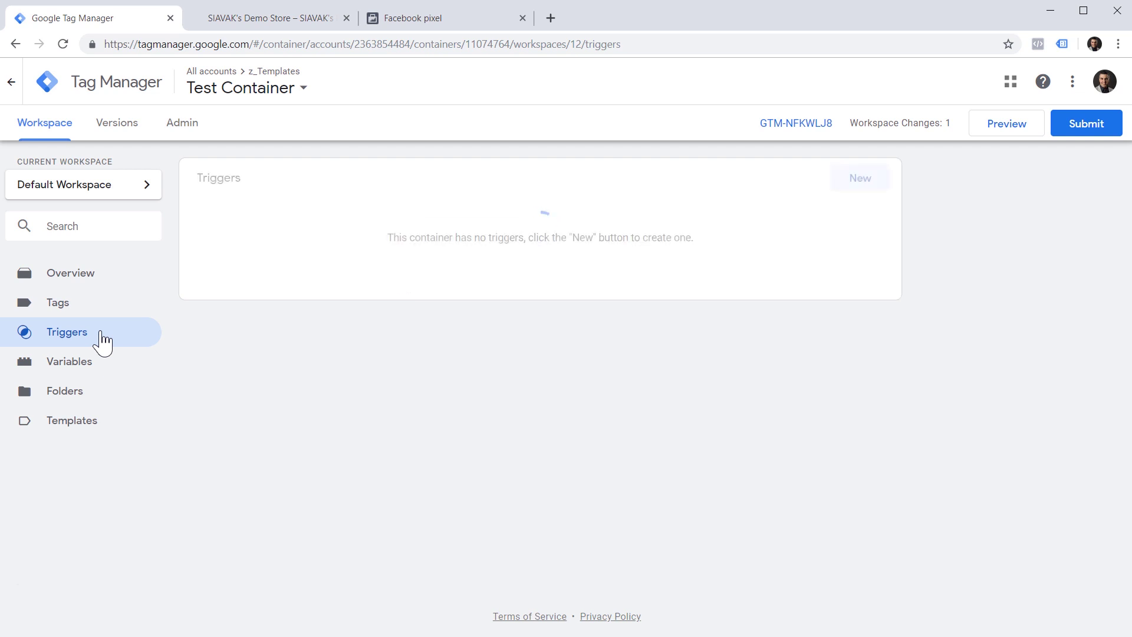
pyautogui.click(844, 179)
pyautogui.click(332, 84)
pyautogui.write('Scroll Depth')
pyautogui.click(652, 222)
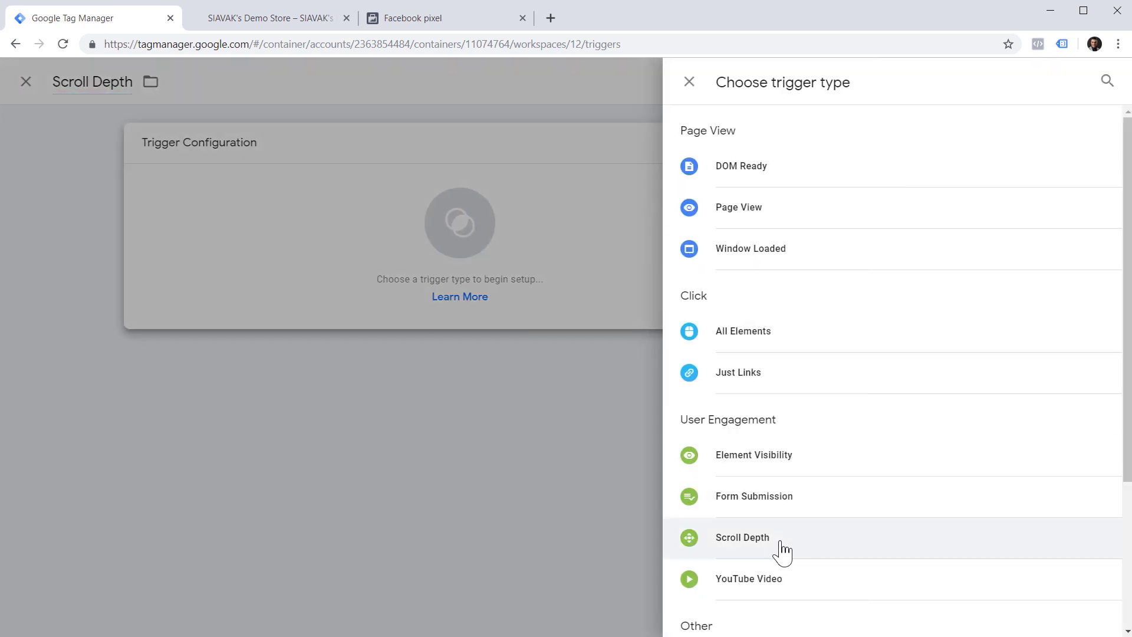
pyautogui.click(782, 551)
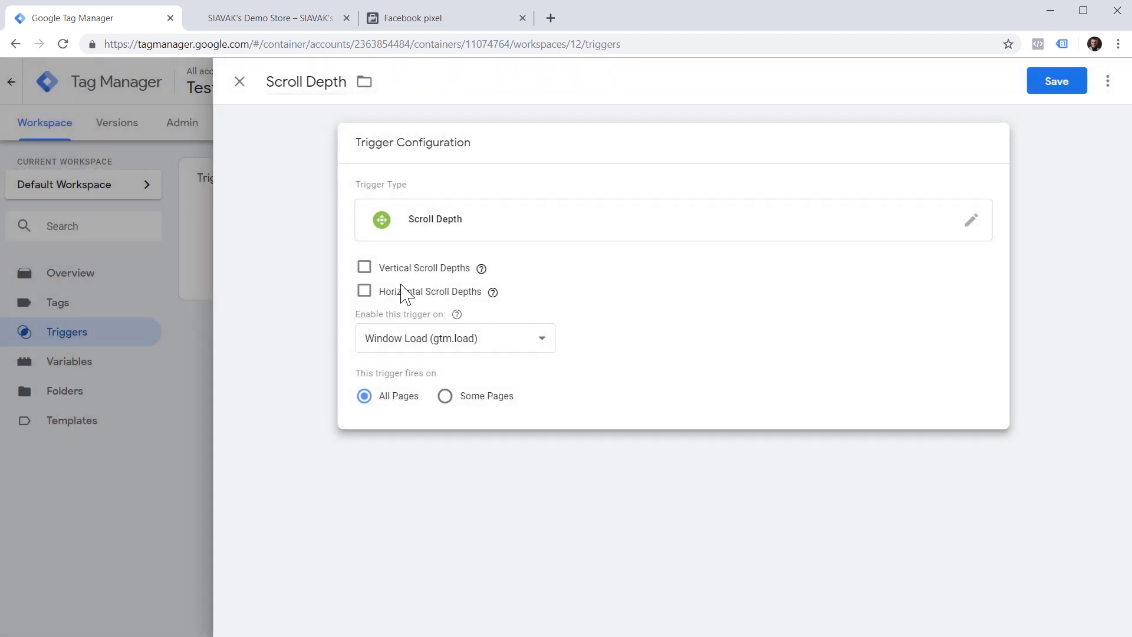
# Step: Enable vertical scroll depths at 25, 50, 75 percent for the trigger and save it
pyautogui.click(365, 269)
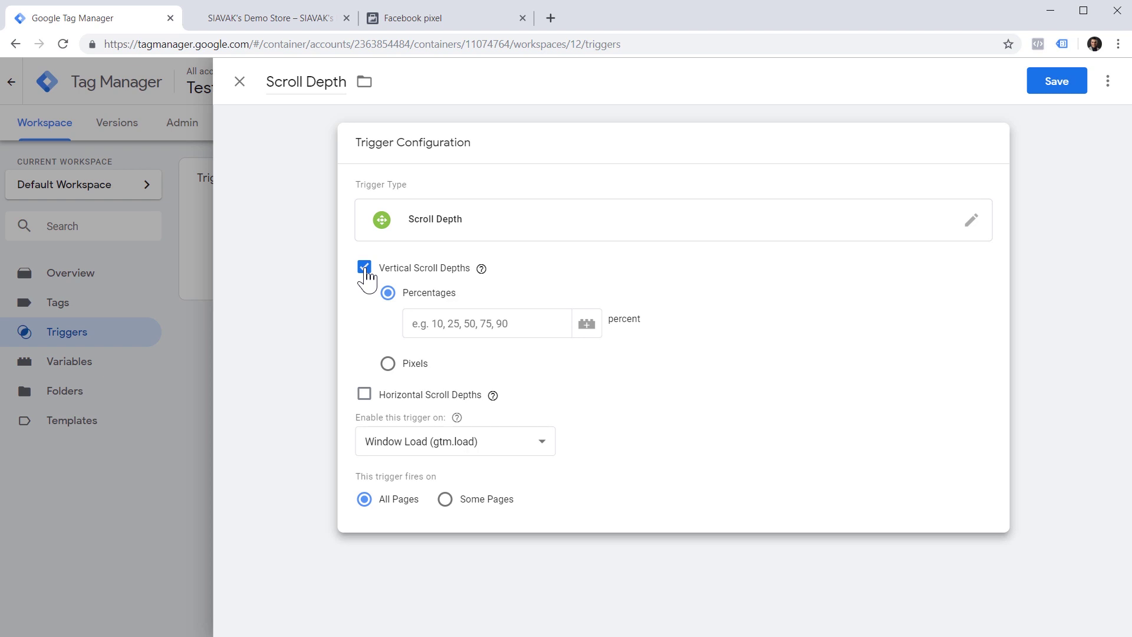
pyautogui.click(468, 330)
pyautogui.write('25')
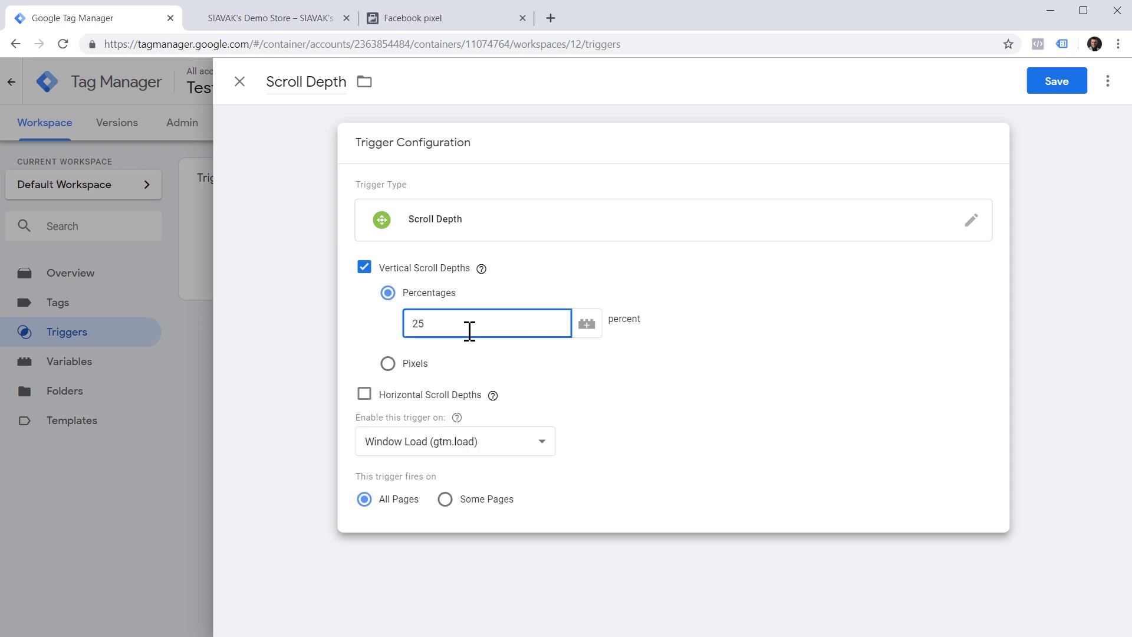
pyautogui.write(', 50, 75')
pyautogui.click(1057, 82)
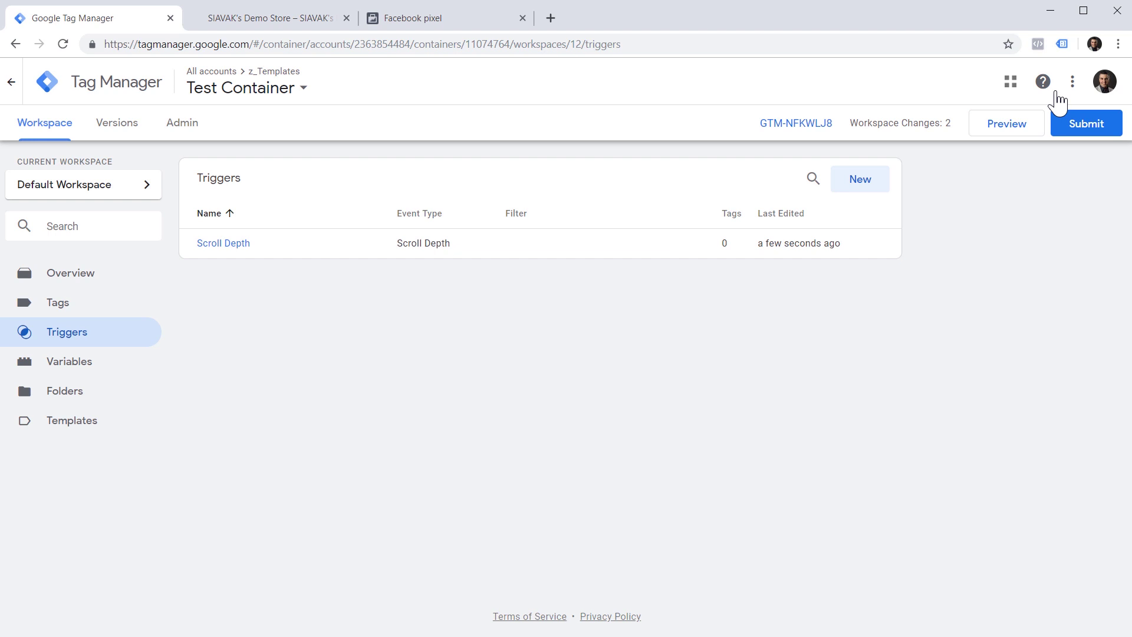
# Step: Start preview mode for the workspace and reload the demo store page in its browser tab
pyautogui.click(1014, 129)
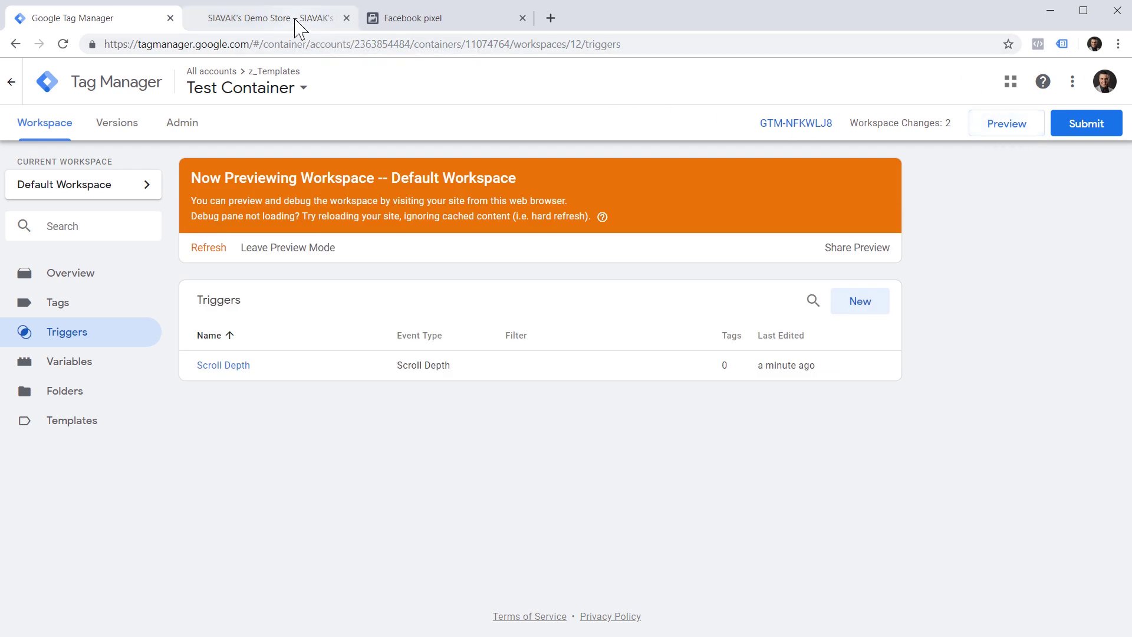
pyautogui.click(271, 17)
pyautogui.click(63, 44)
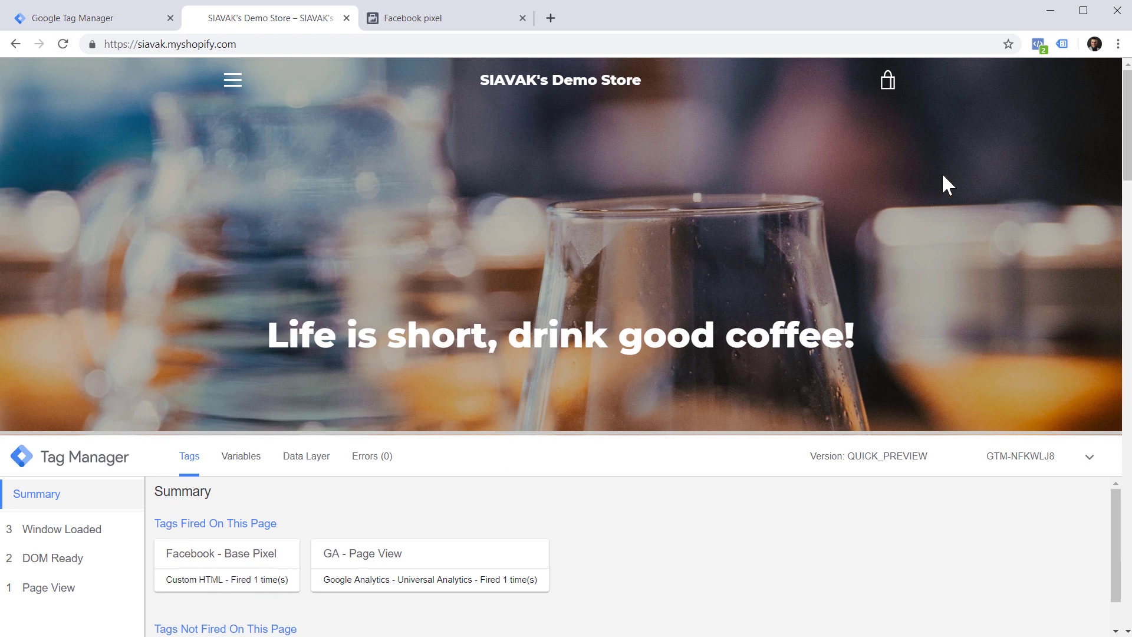
# Step: Check the store's pixel events in Facebook Pixel Helper, and scroll partway down the page to test the Scroll Depth trigger
pyautogui.click(1038, 45)
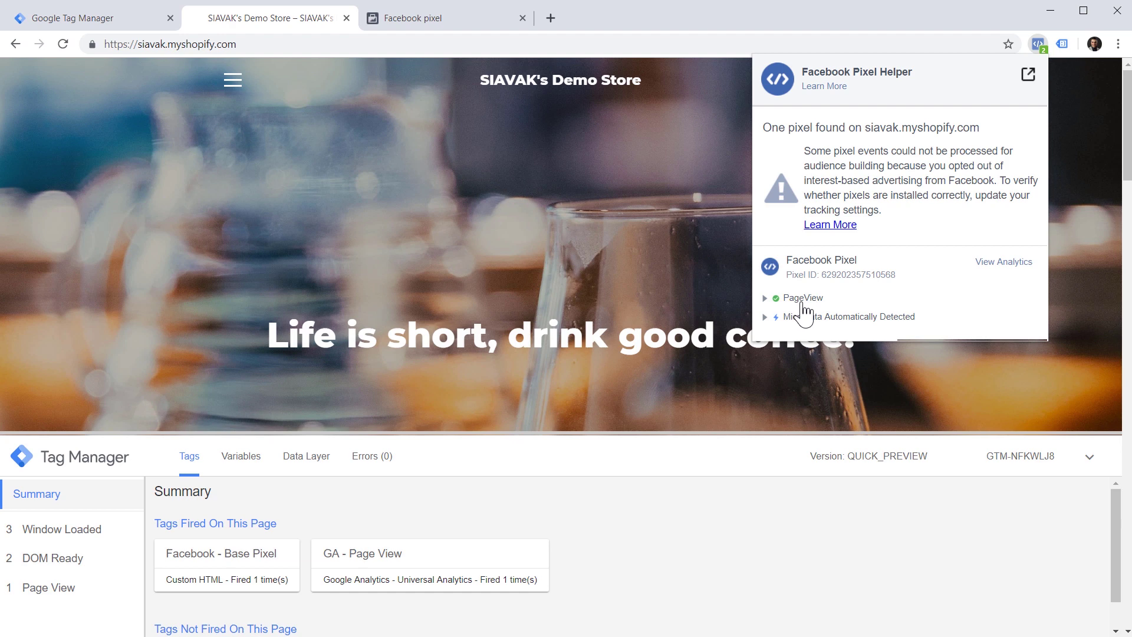
pyautogui.click(1039, 45)
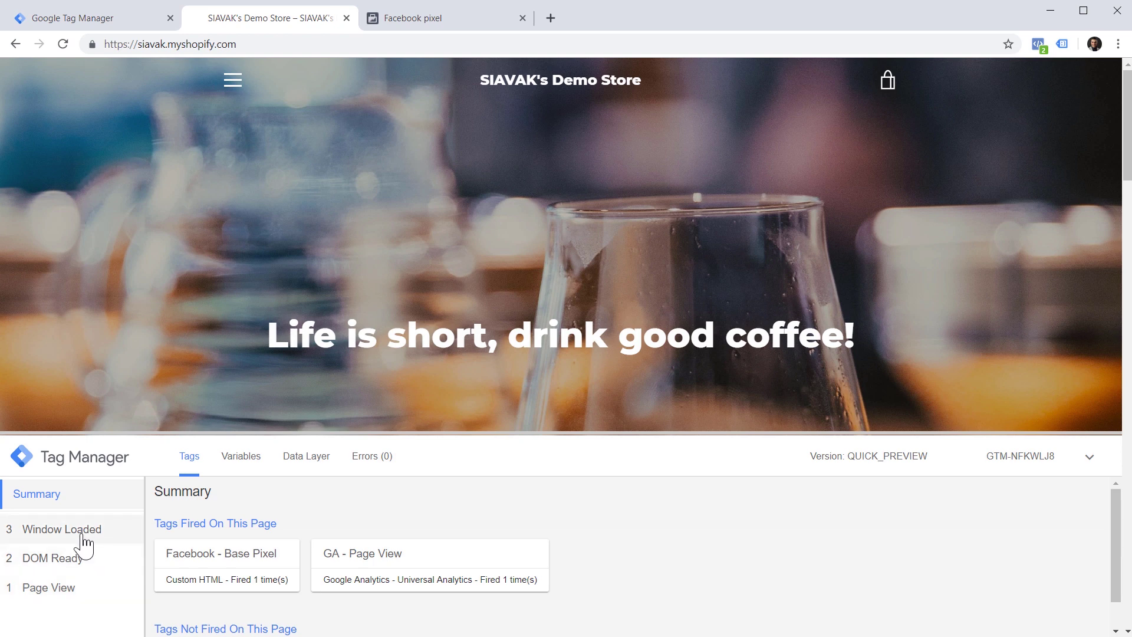
pyautogui.moveTo(1128, 94); pyautogui.dragTo(1128, 178)
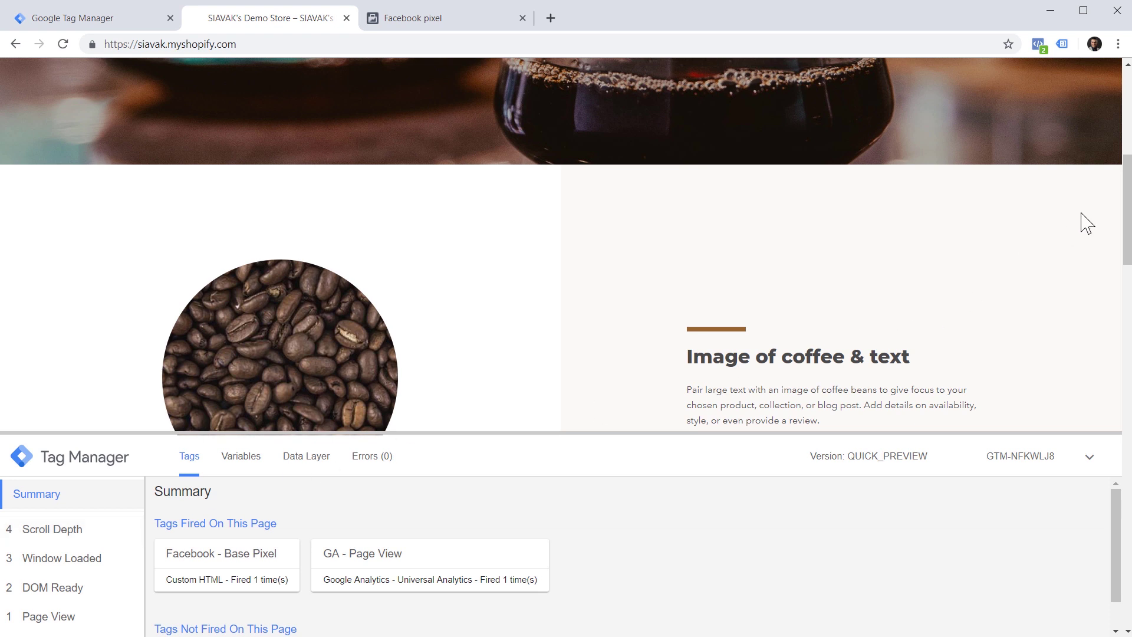
# Step: Scroll farther down the demo store page to test the remaining depths of the Scroll Depth trigger
pyautogui.moveTo(1129, 184); pyautogui.dragTo(1129, 441)
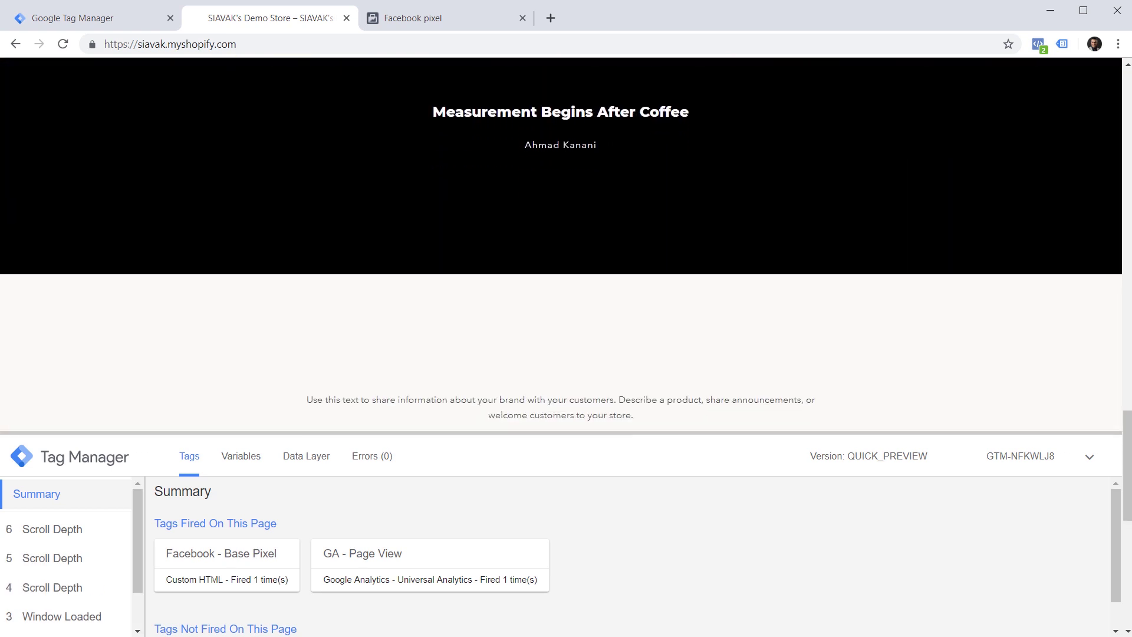
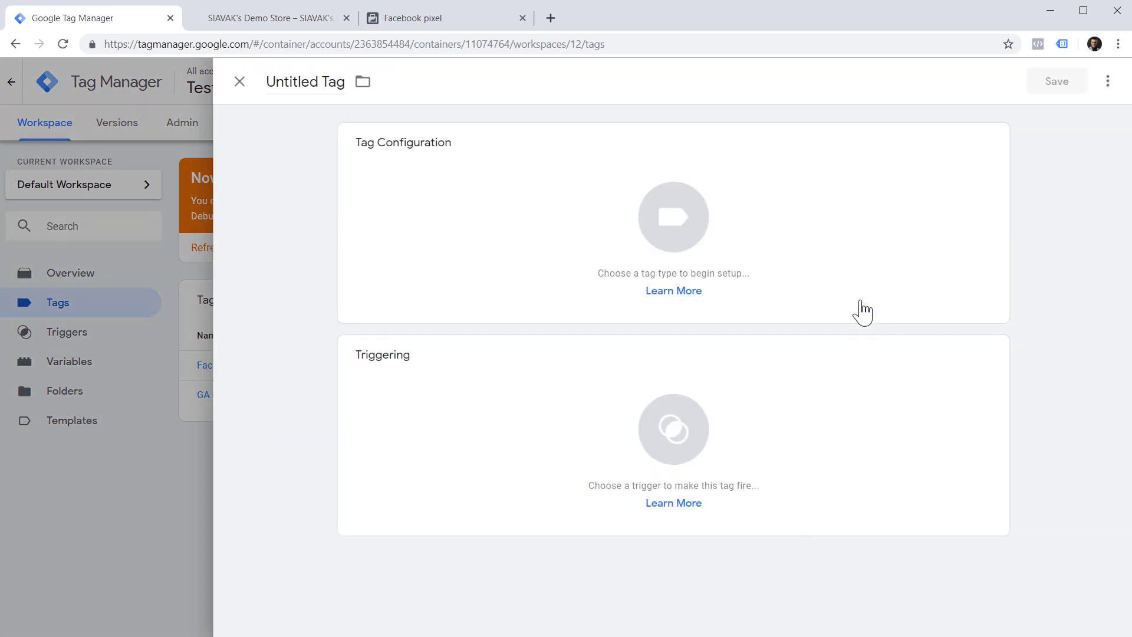
# Step: Name the new Tag Manager tag "Facebook - Scroll Depth" and choose Custom HTML as its tag type
pyautogui.click(306, 83)
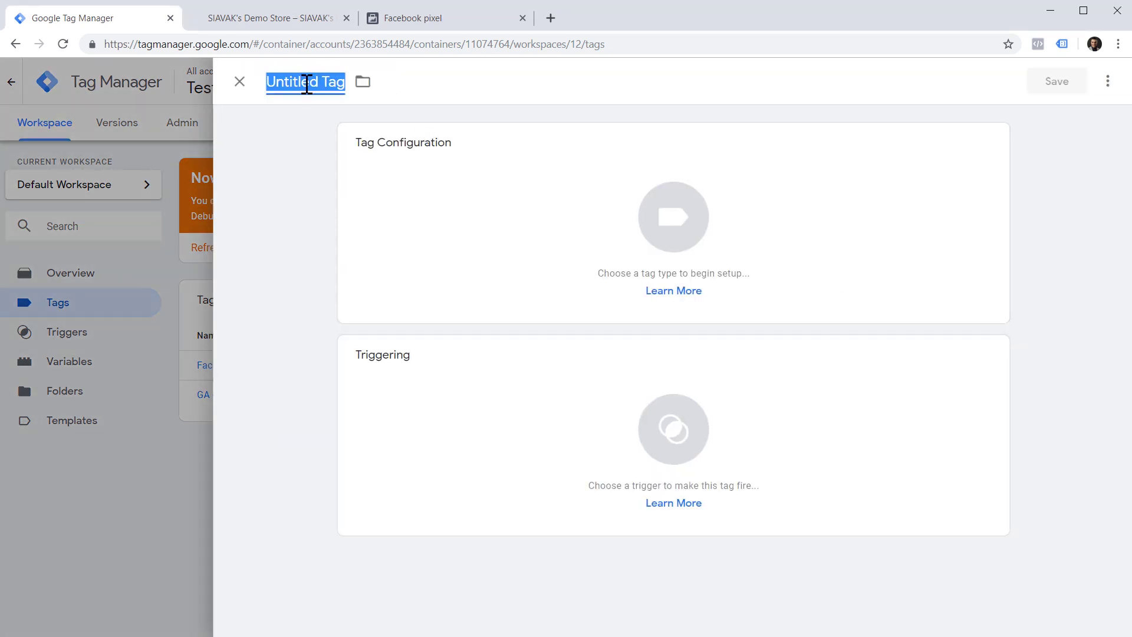
pyautogui.write('Facebook -ScrollDepth')
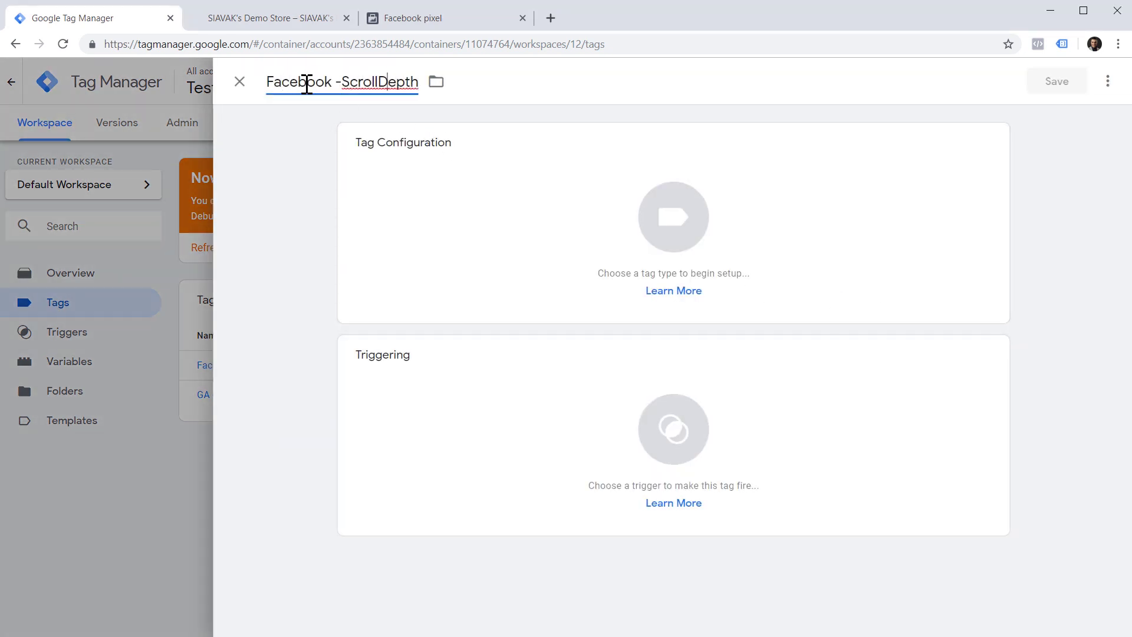
pyautogui.hotkey('ctrl', 'Left')
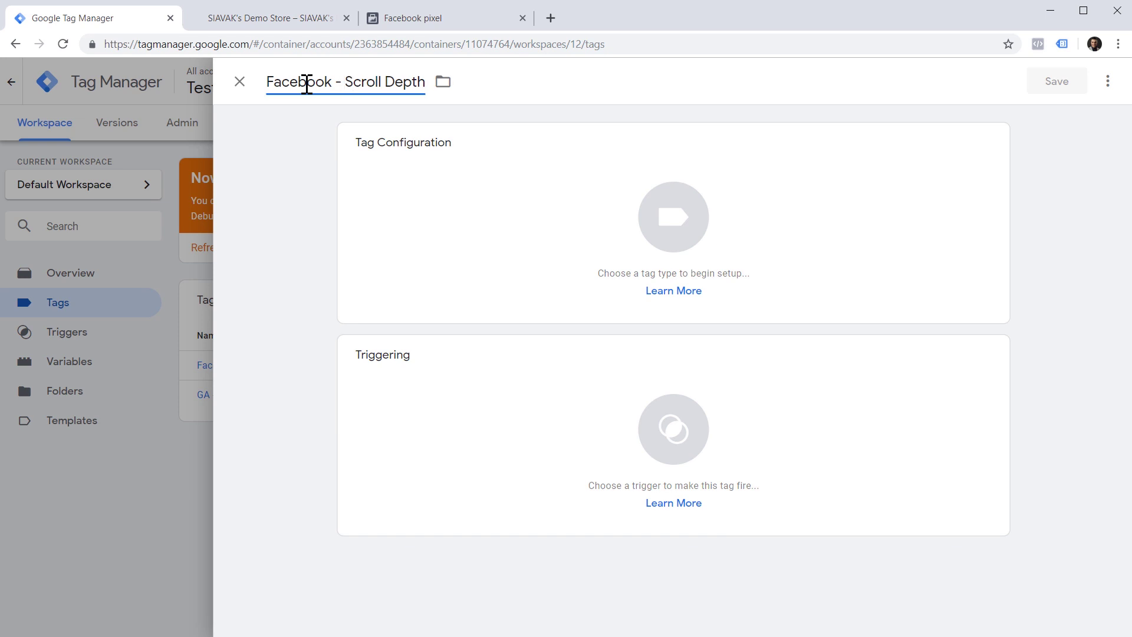
pyautogui.click(721, 228)
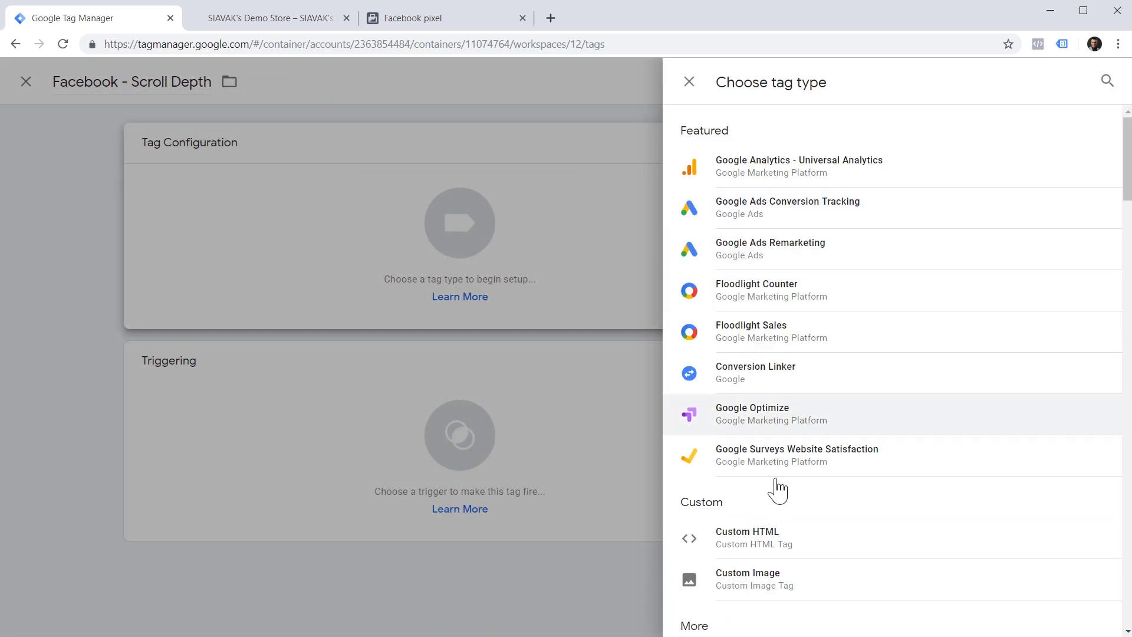
pyautogui.click(780, 553)
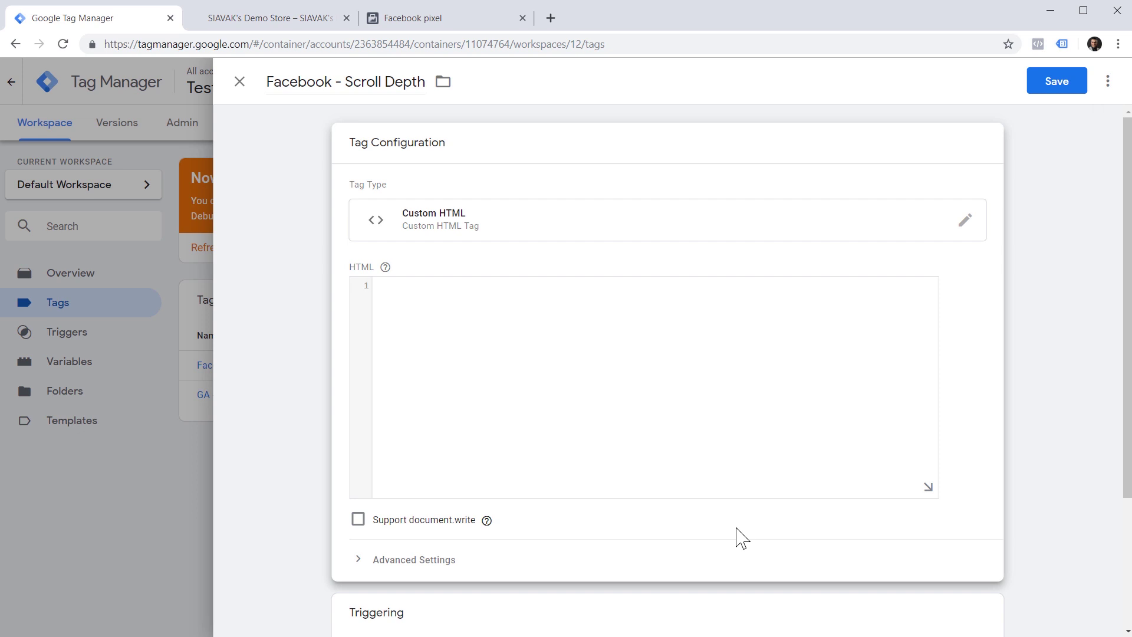
# Step: Add an opening and a closing script tag to the tag's HTML, with an empty line between them
pyautogui.click(482, 319)
pyautogui.write('<script>')
pyautogui.press('Return')
pyautogui.press('Return')
pyautogui.write('</')
pyautogui.press('Up')
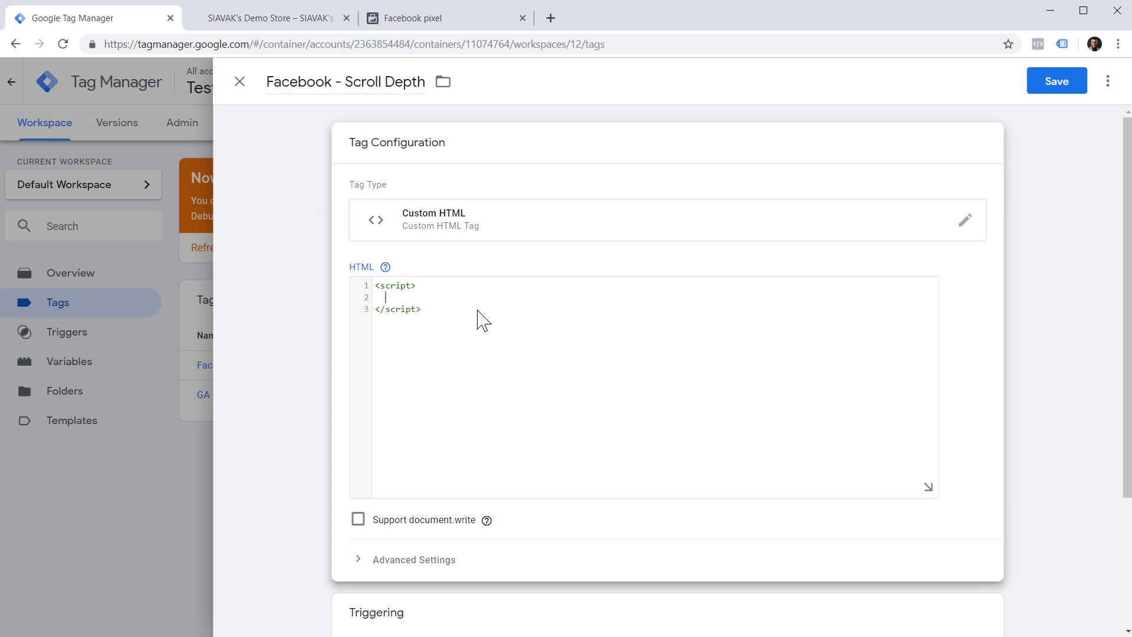
# Step: Write the custom event call fbq('trackCustom', 'Scroll',{depth: 25}); between the script tags
pyautogui.write("fbq('trackCustom', '")
pyautogui.write("Scroll',{}")
pyautogui.press('Left')
pyautogui.write('depth: ')
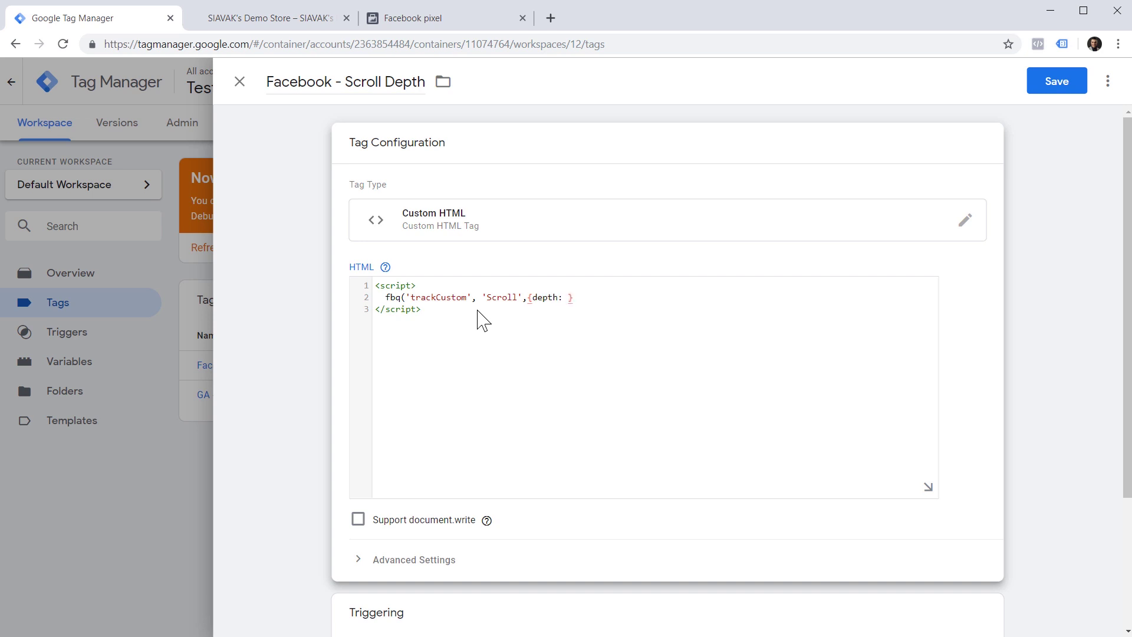
pyautogui.write('25')
pyautogui.press('Right')
pyautogui.write(');')
# Step: Assign the Scroll Depth trigger to the tag as its firing trigger and save the tag
pyautogui.scroll(-3, 725, 513)
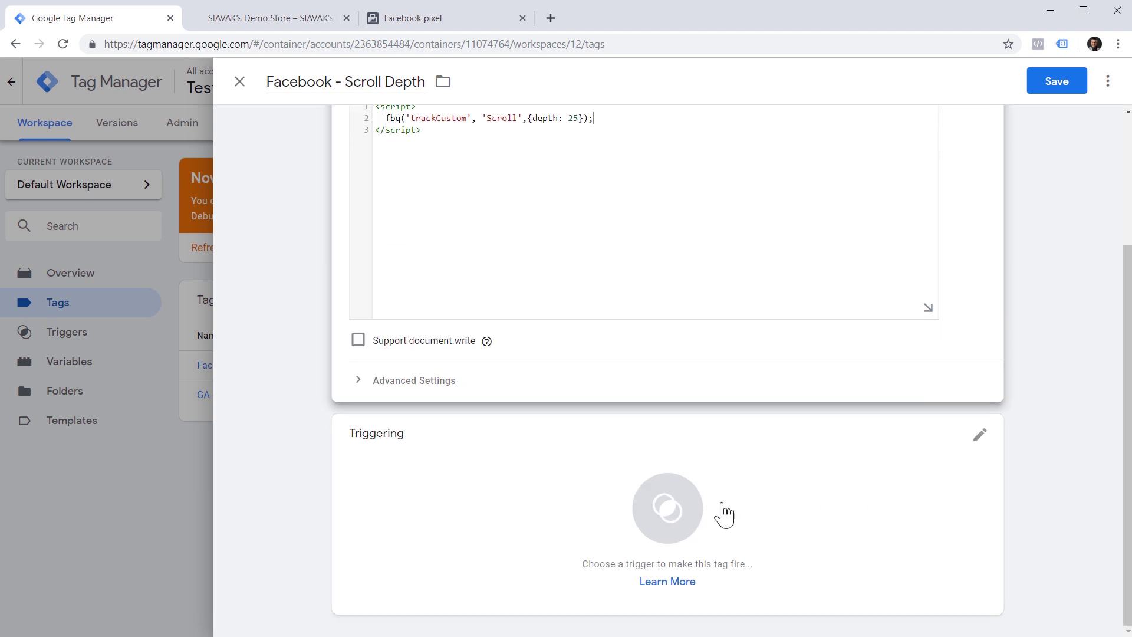
pyautogui.click(648, 516)
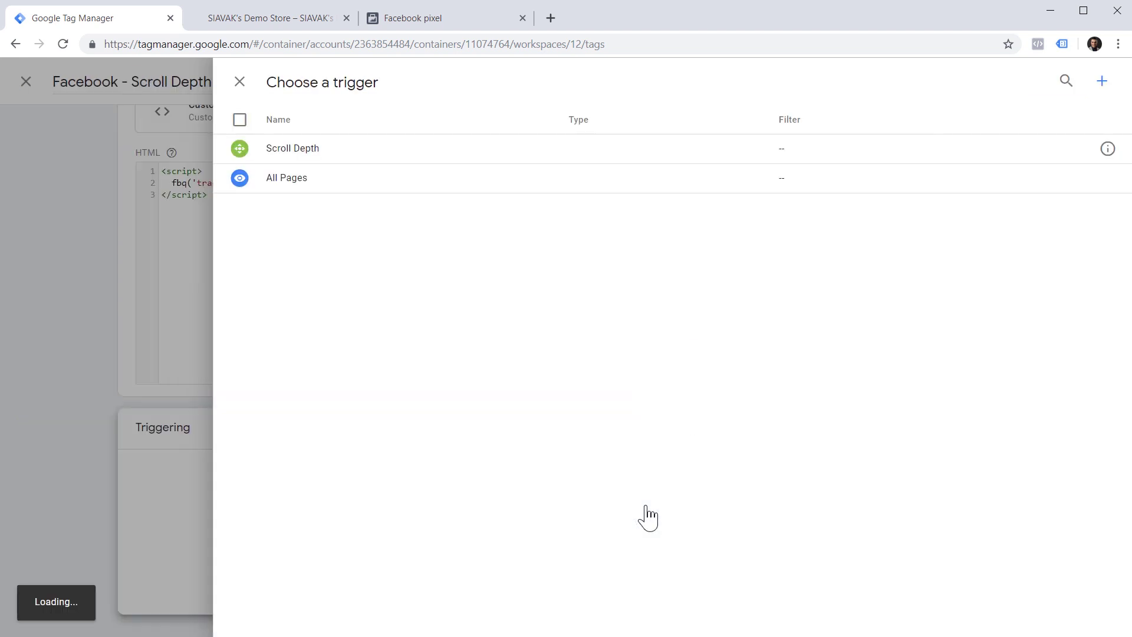
pyautogui.click(309, 162)
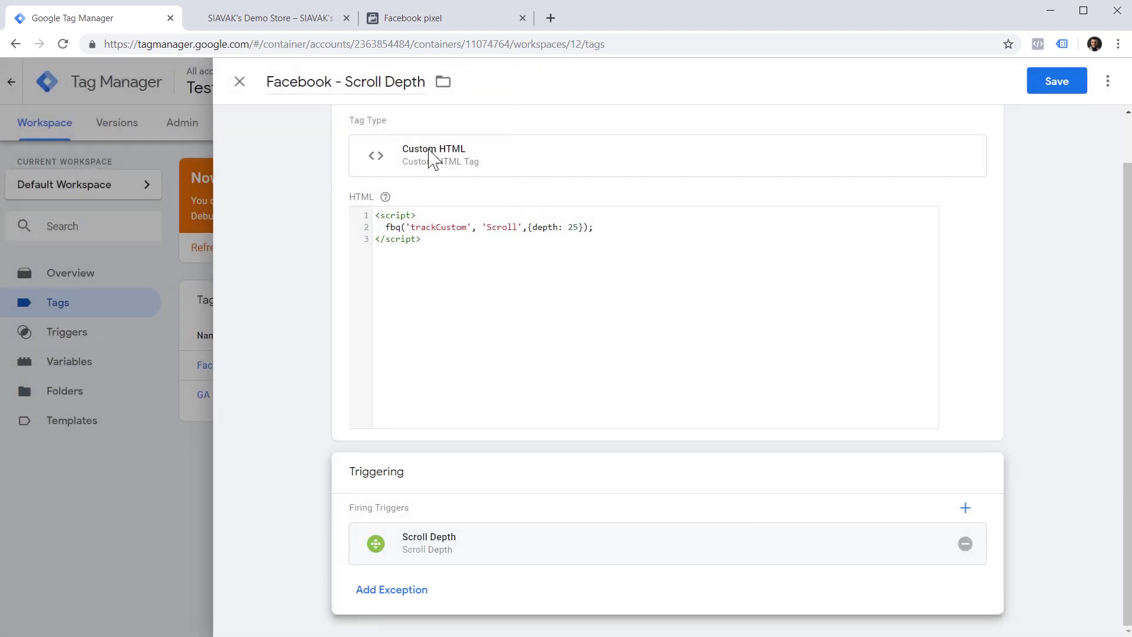
pyautogui.click(1059, 94)
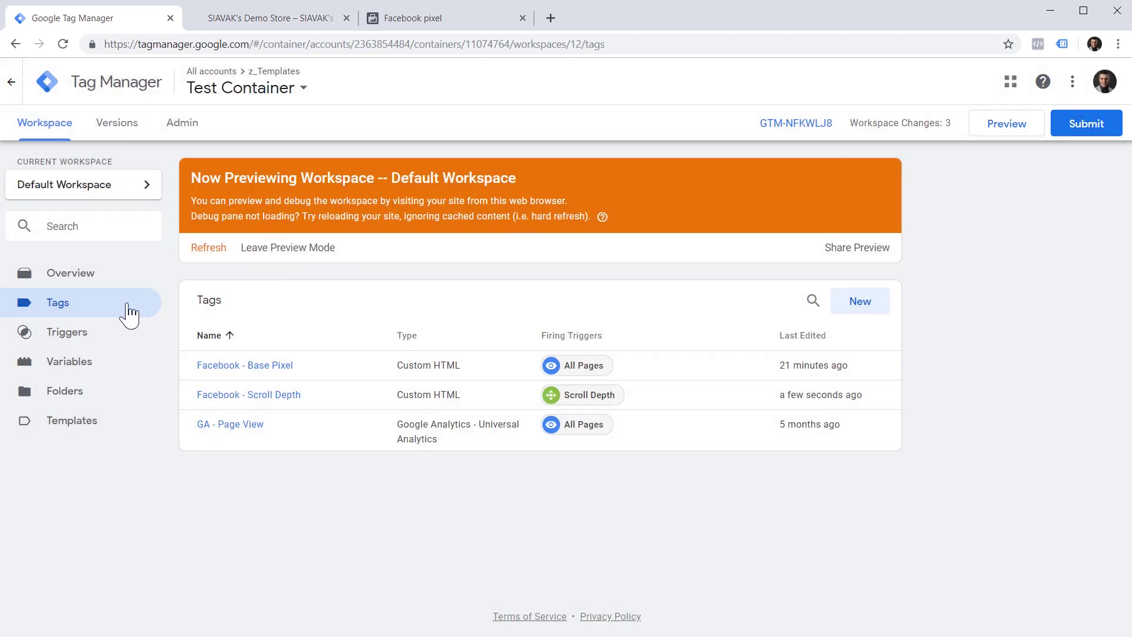
# Step: Enable the built-in variable Scroll Depth Threshold for the container
pyautogui.click(88, 373)
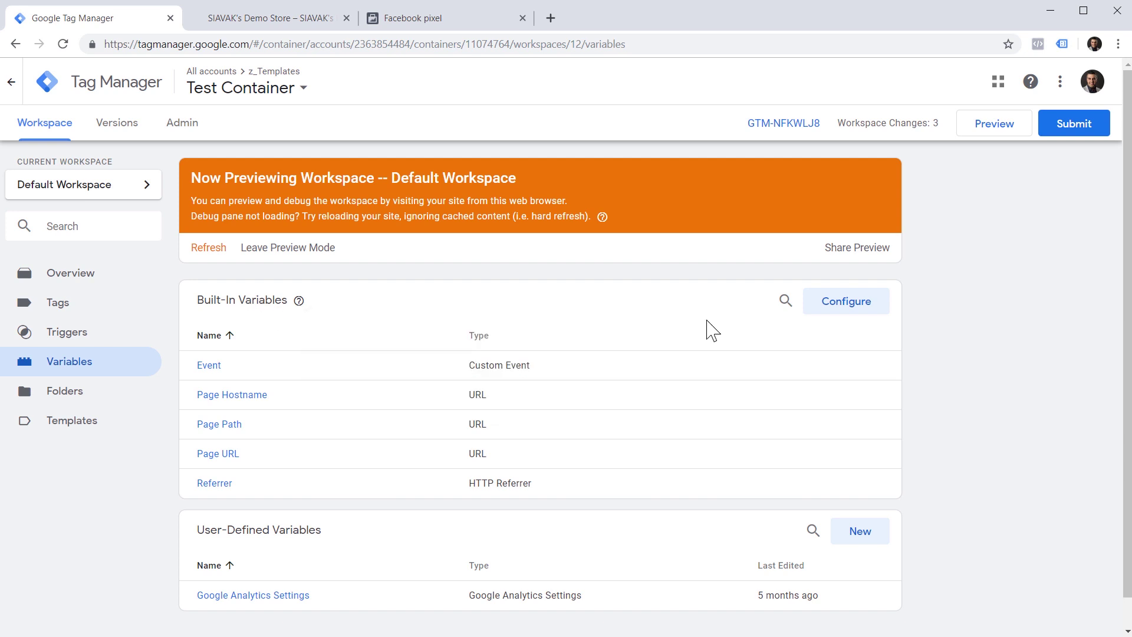
pyautogui.click(831, 318)
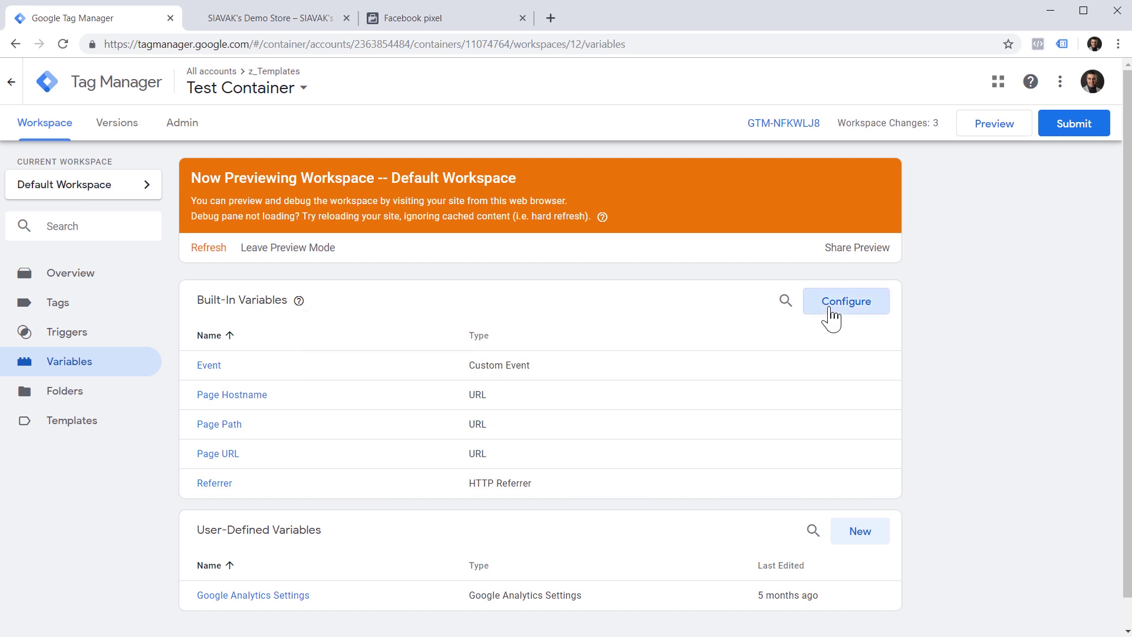
pyautogui.moveTo(1125, 203); pyautogui.dragTo(1107, 516)
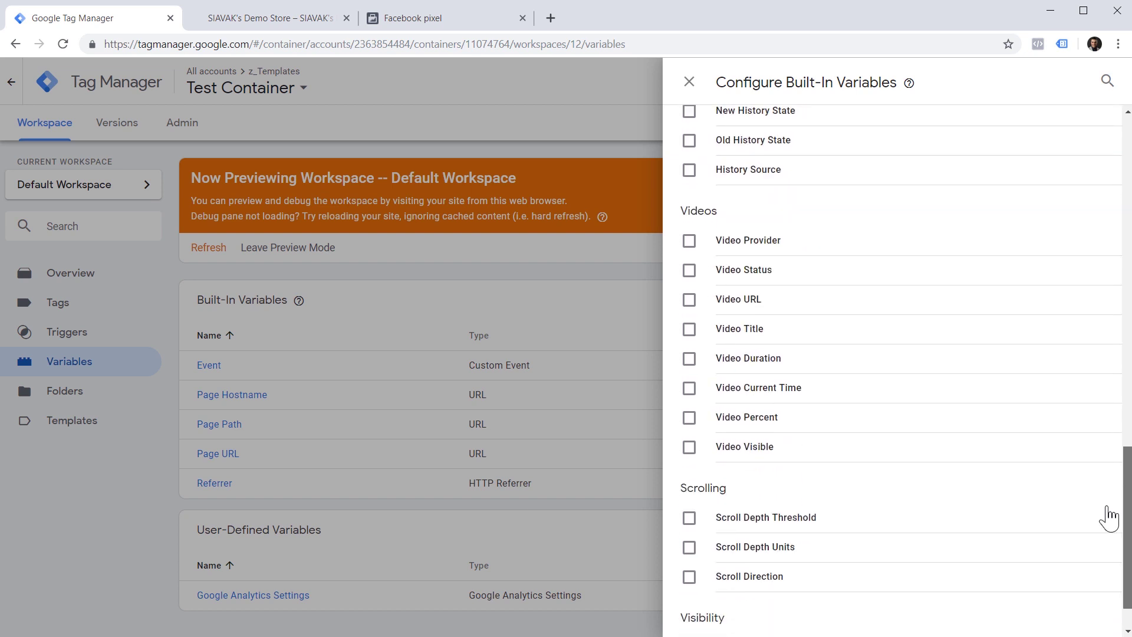
pyautogui.click(688, 520)
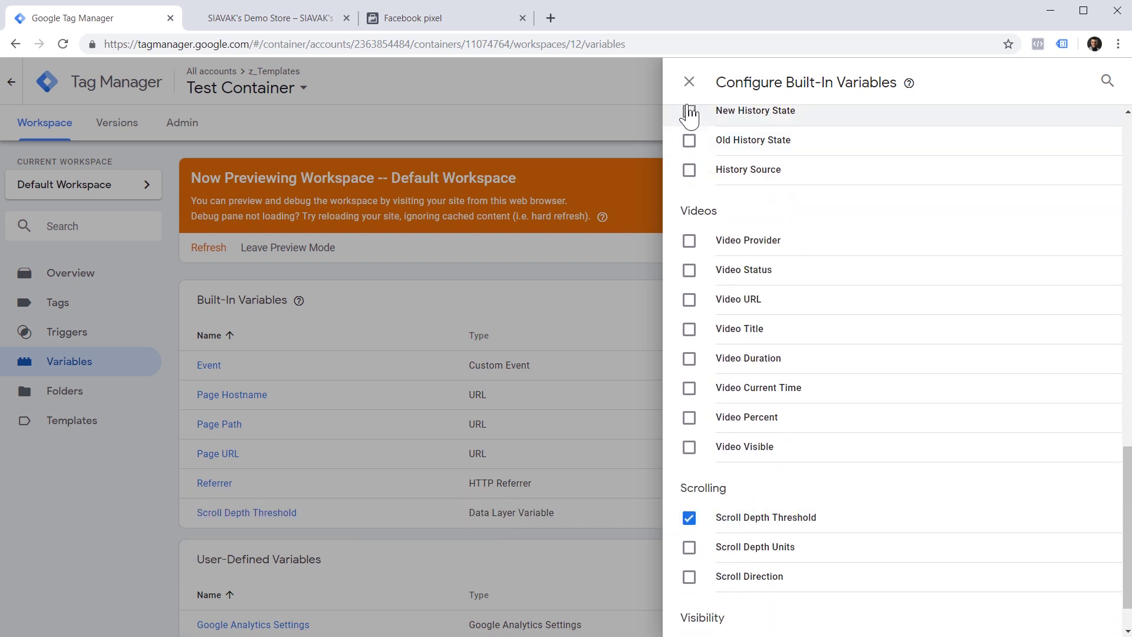
pyautogui.click(689, 82)
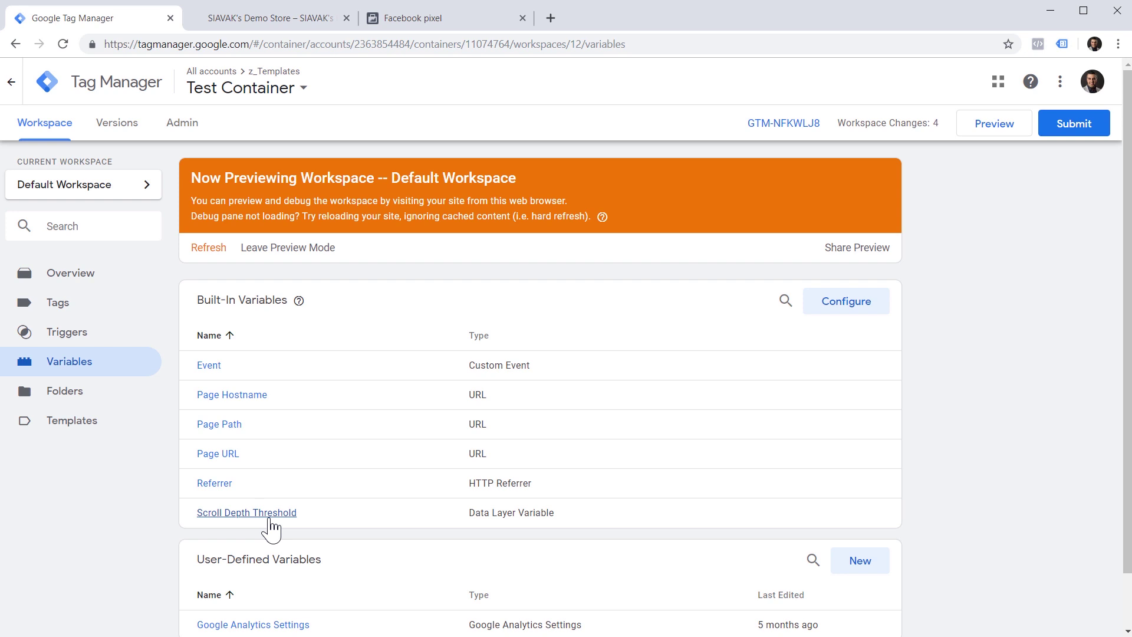
# Step: Refresh the workspace preview and reload the demo store page in its browser tab
pyautogui.click(197, 250)
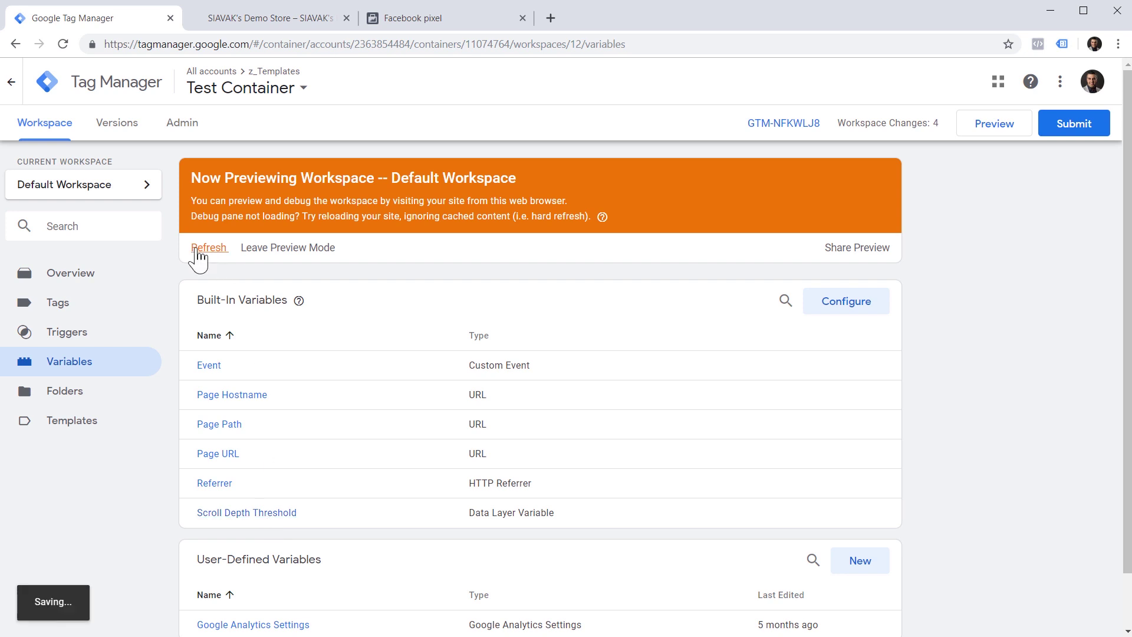
pyautogui.click(246, 22)
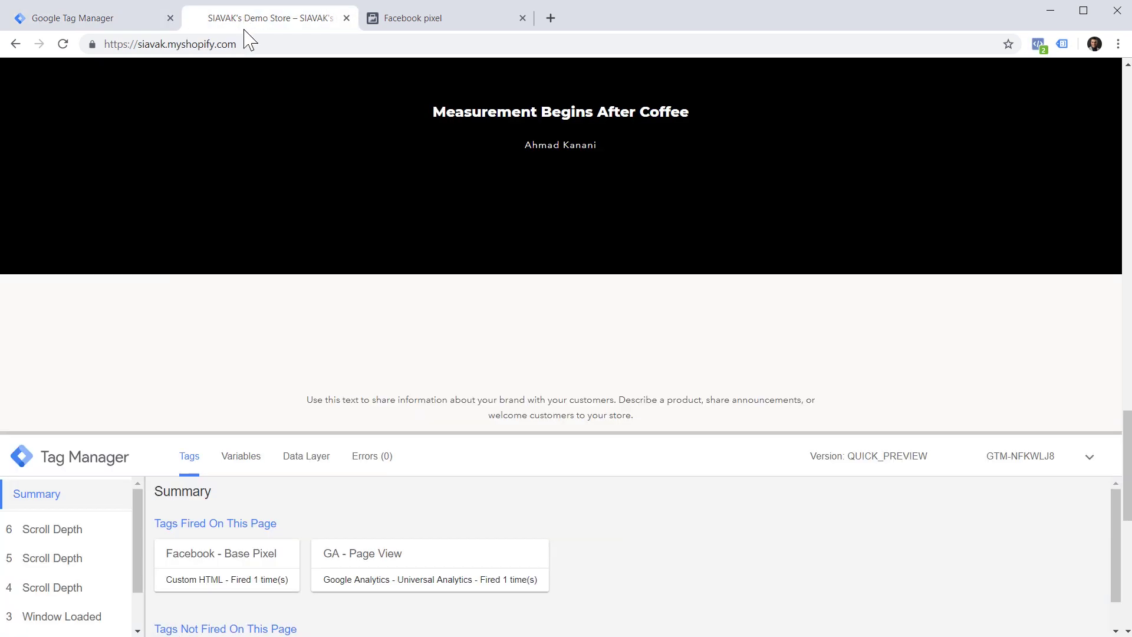
pyautogui.click(63, 44)
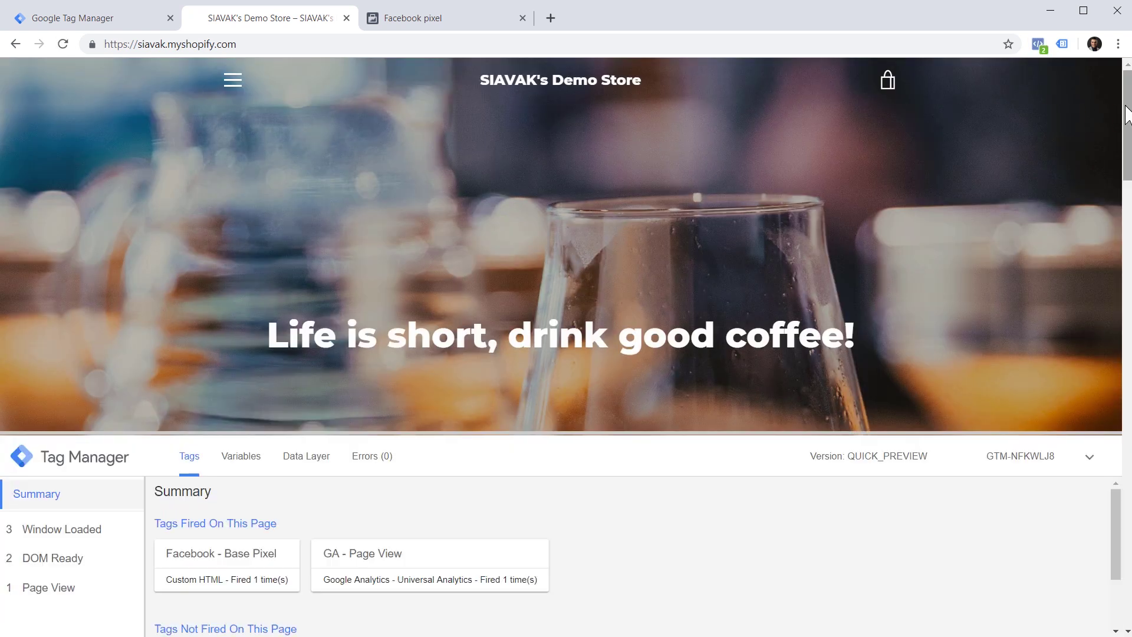
# Step: Scroll partway down the store page and inspect the first Scroll Depth event's variables in an enlarged debug pane
pyautogui.moveTo(1126, 109); pyautogui.dragTo(1128, 209)
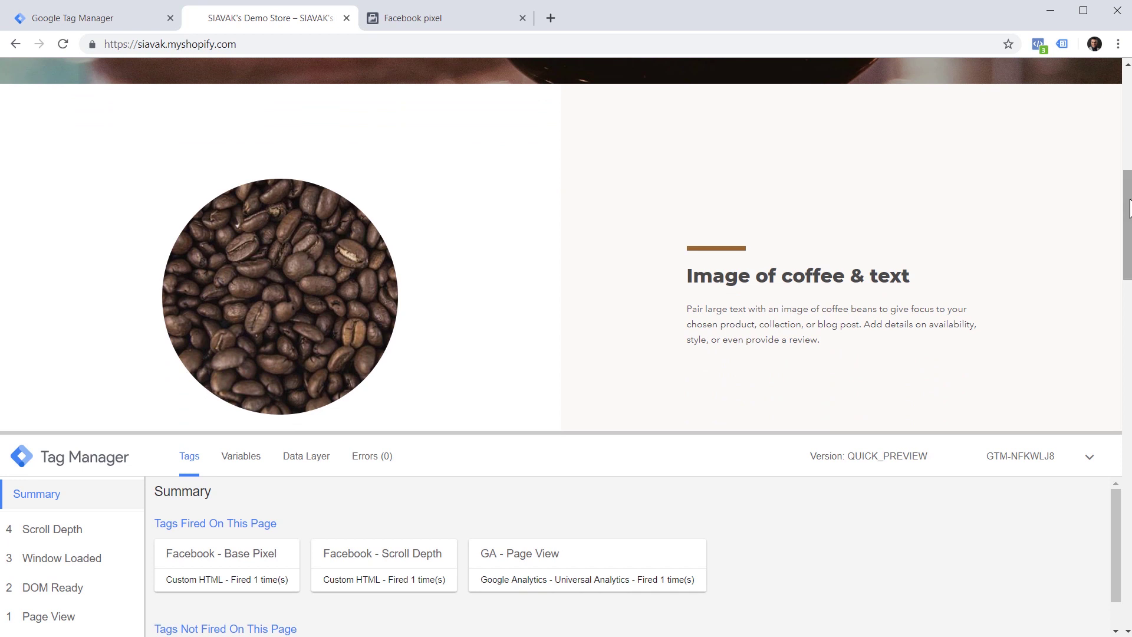
pyautogui.click(85, 534)
pyautogui.click(243, 466)
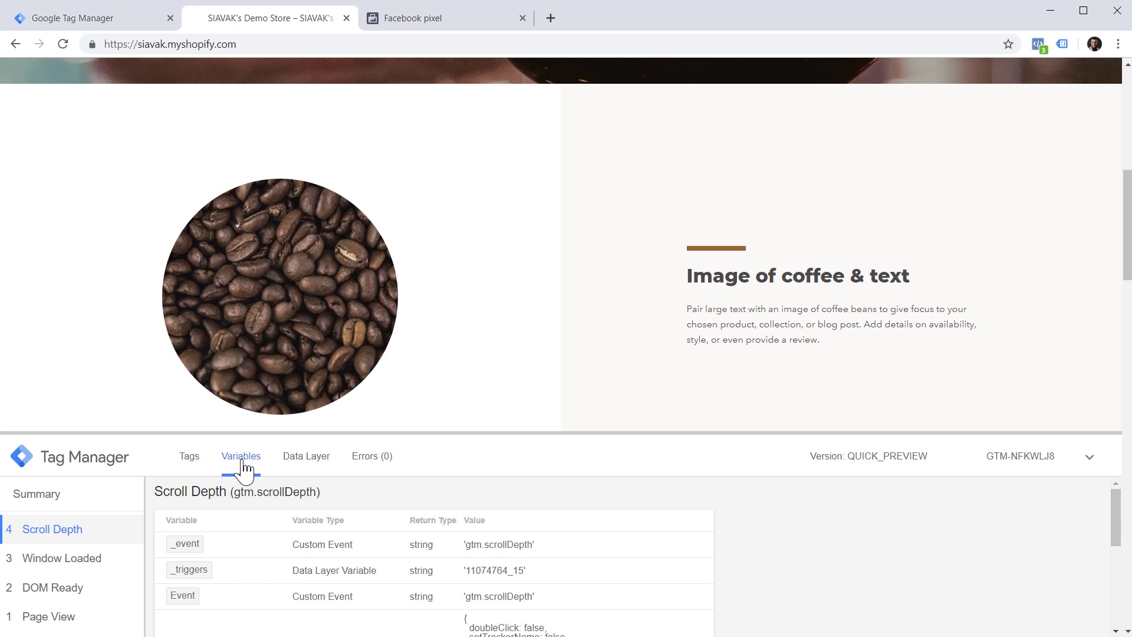
pyautogui.moveTo(278, 435); pyautogui.dragTo(328, 226)
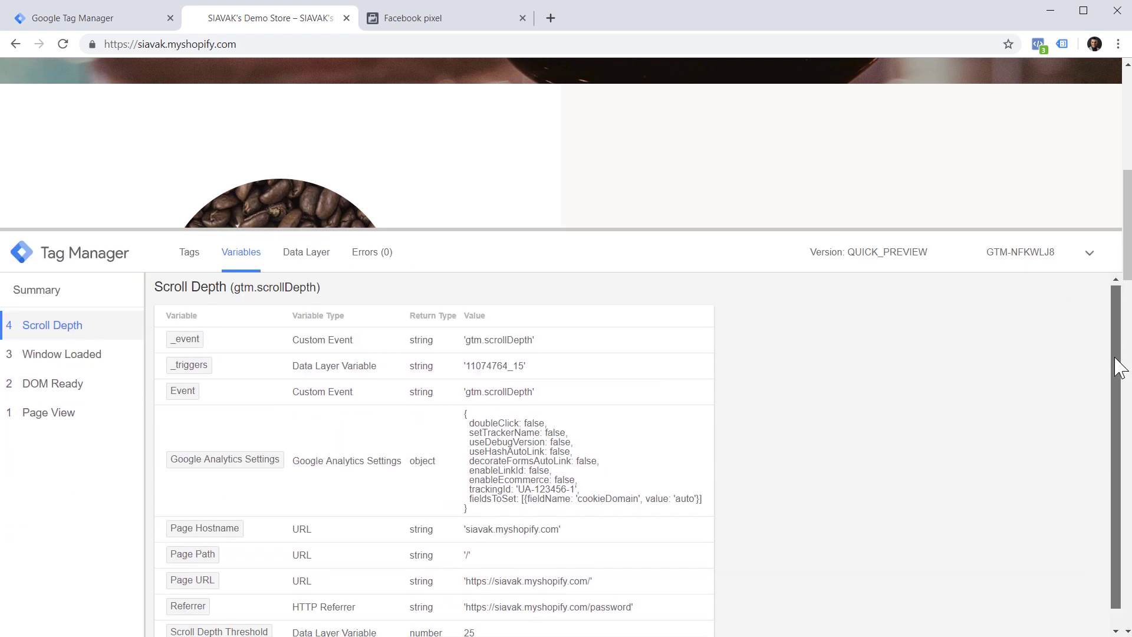
pyautogui.scroll(-1, 1118, 369)
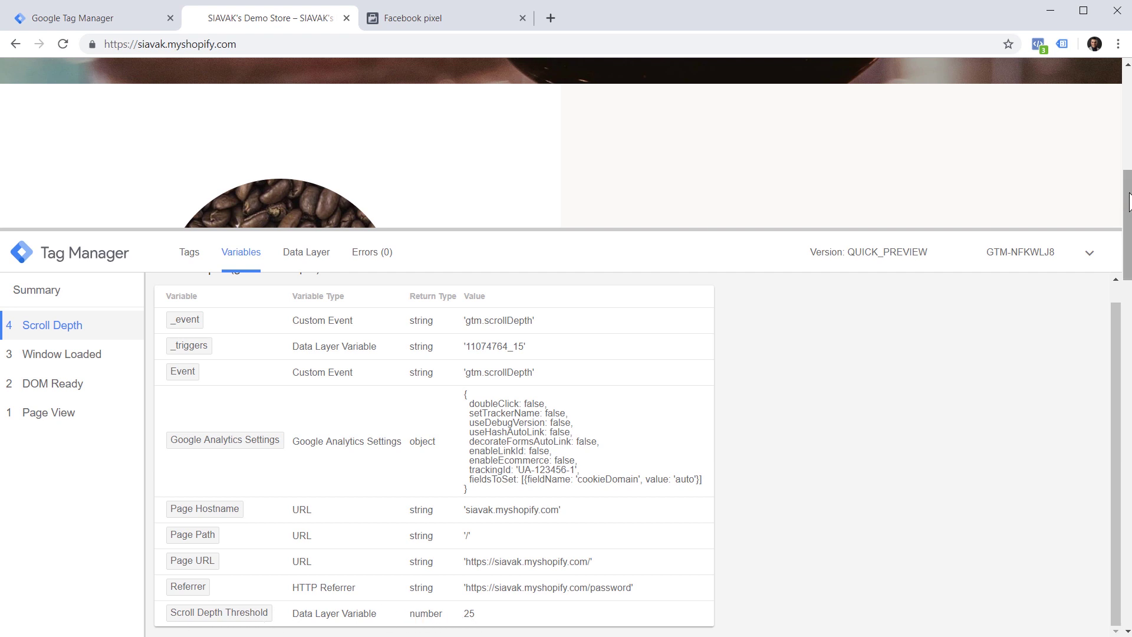
# Step: Scroll farther down in two stages and check the Scroll Depth Threshold variable for each new Scroll Depth event
pyautogui.moveTo(1129, 201); pyautogui.dragTo(1129, 295)
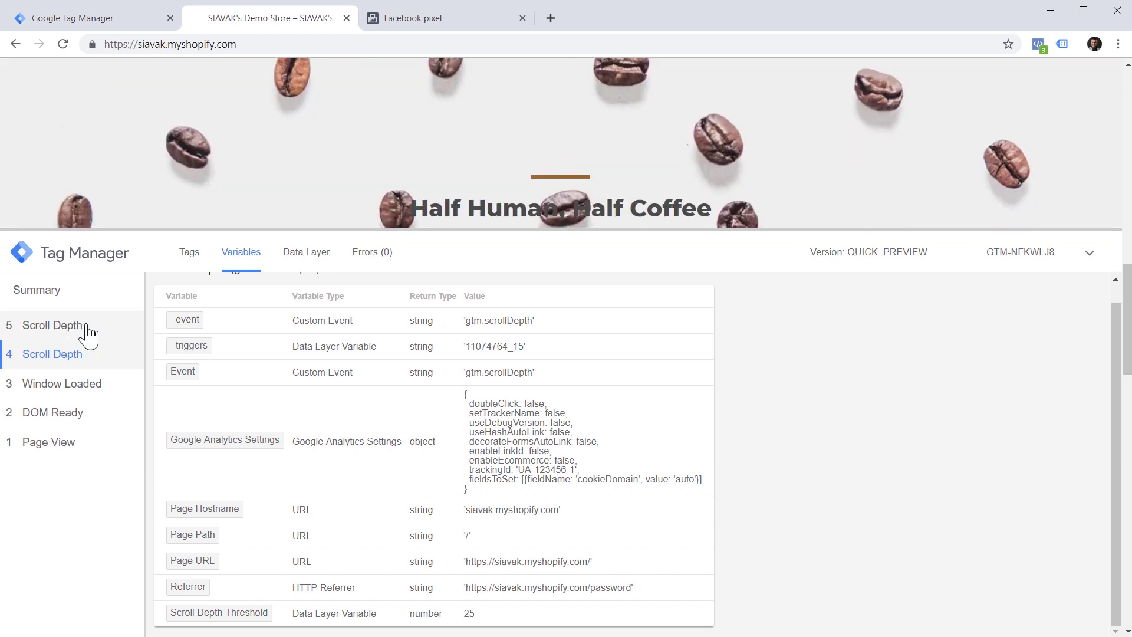
pyautogui.click(88, 333)
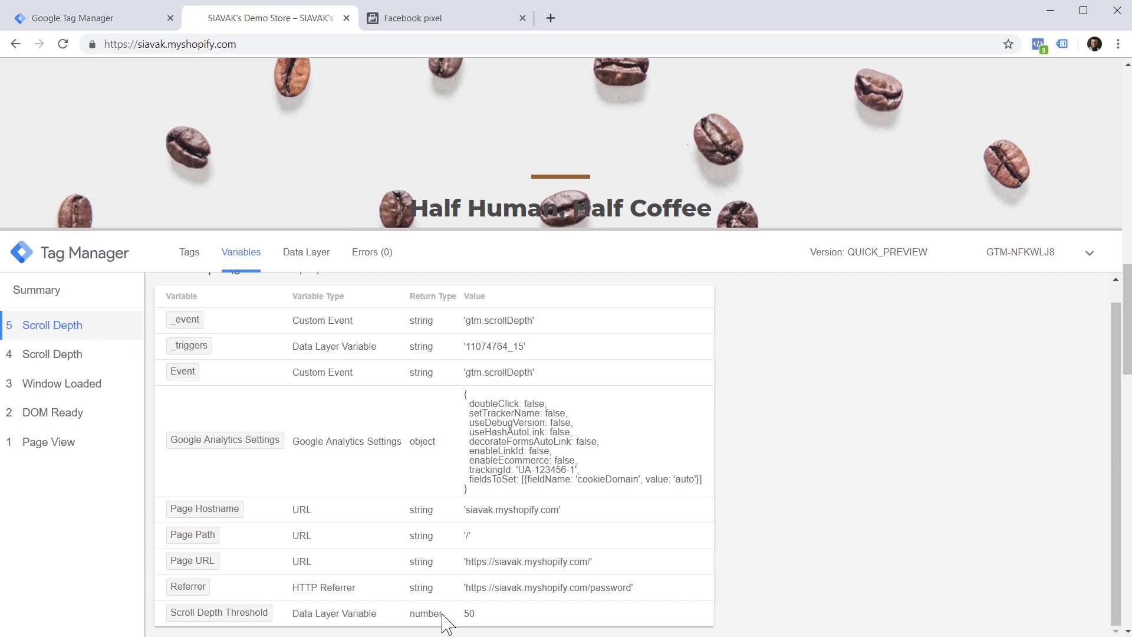
pyautogui.moveTo(1127, 336); pyautogui.dragTo(1091, 443)
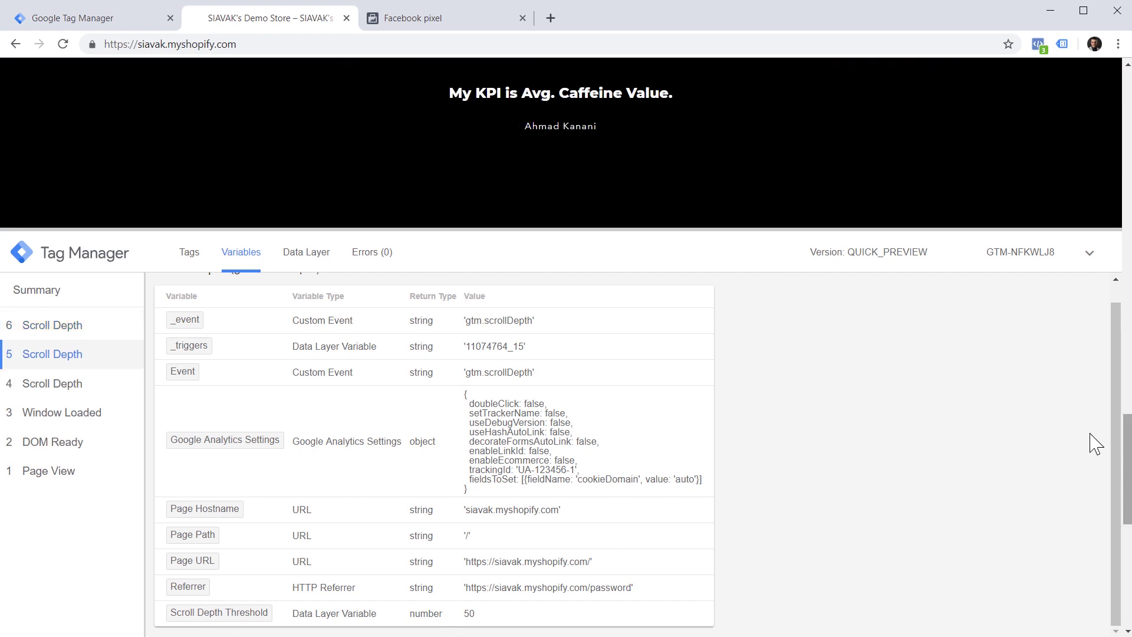
pyautogui.click(97, 330)
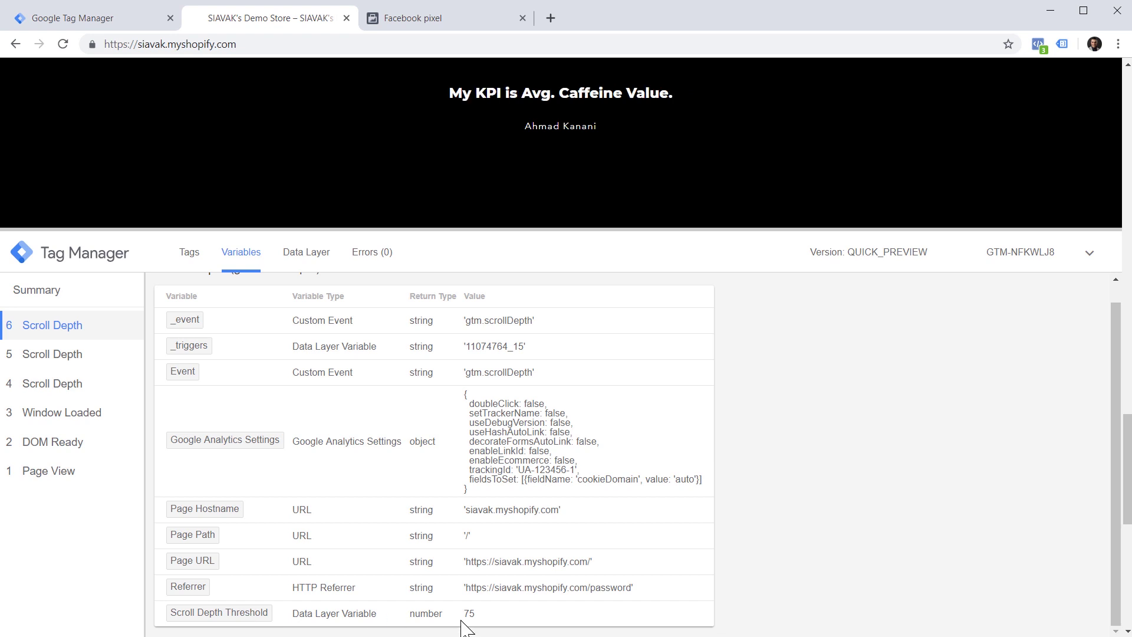
# Step: In the Facebook - Scroll Depth tag's HTML, replace the fixed depth value 25 with the variable {{Scroll Depth Threshold}}
pyautogui.click(111, 24)
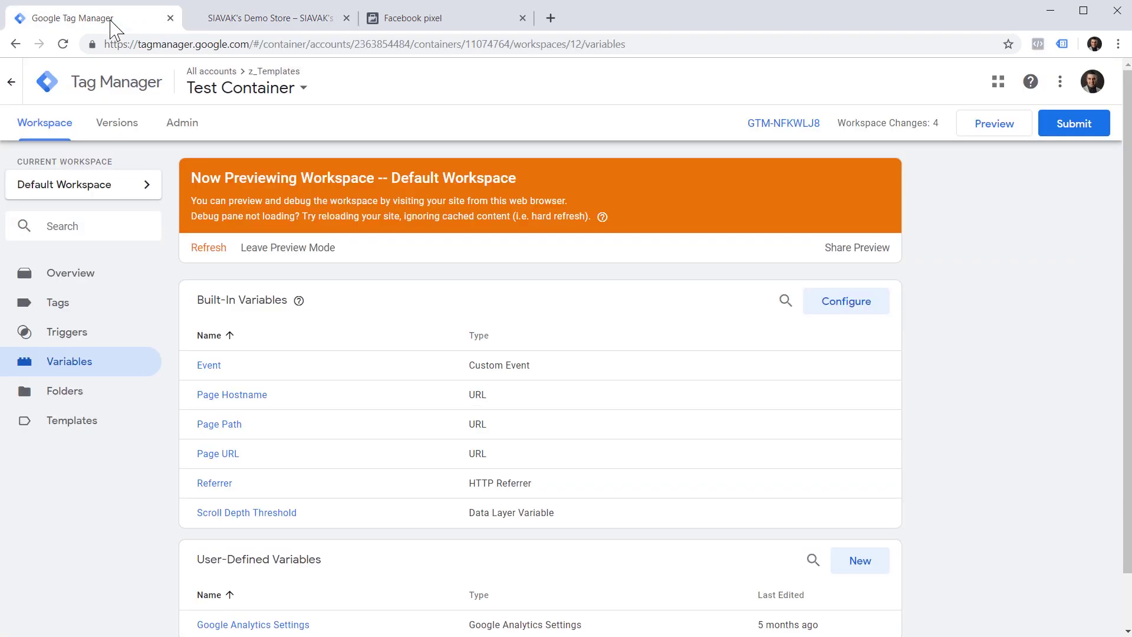
pyautogui.click(99, 311)
pyautogui.click(249, 394)
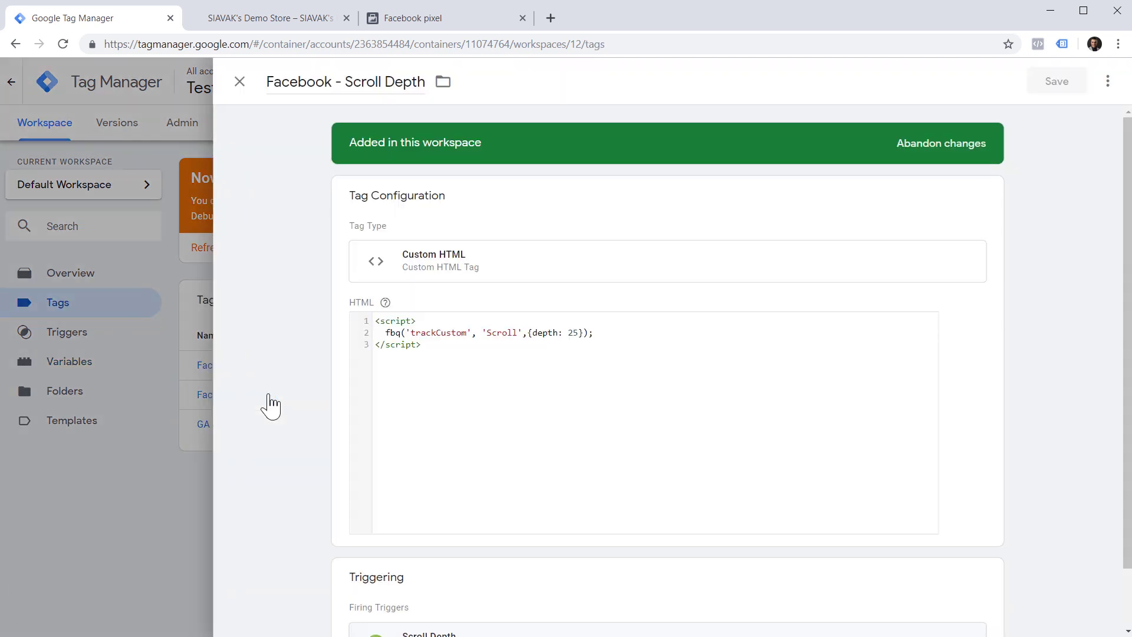
pyautogui.click(576, 337)
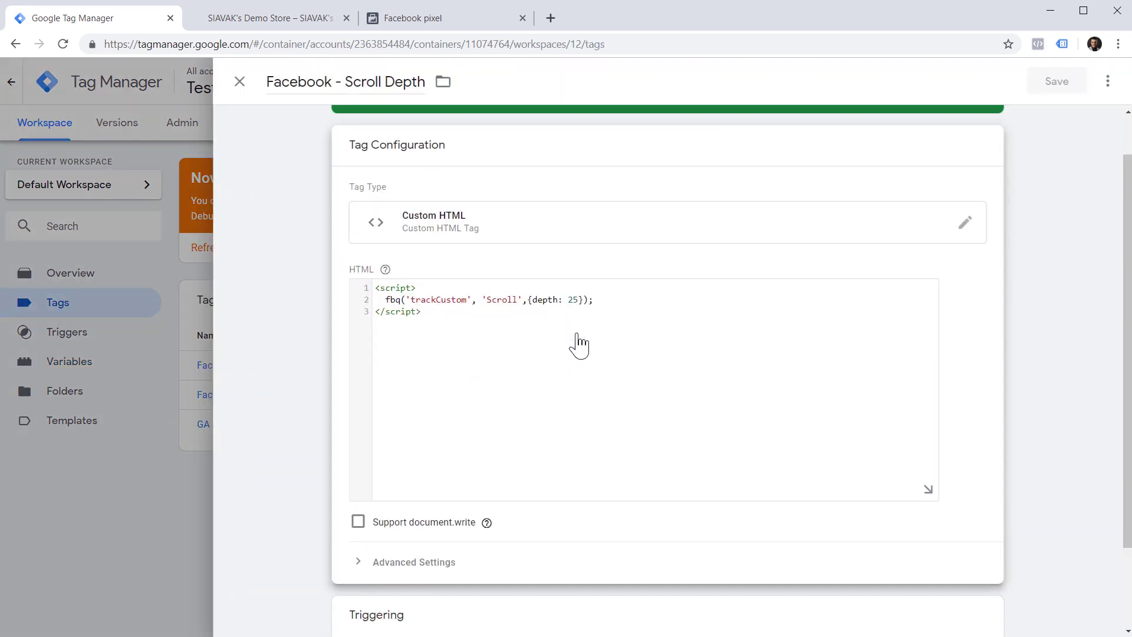
pyautogui.click(579, 297)
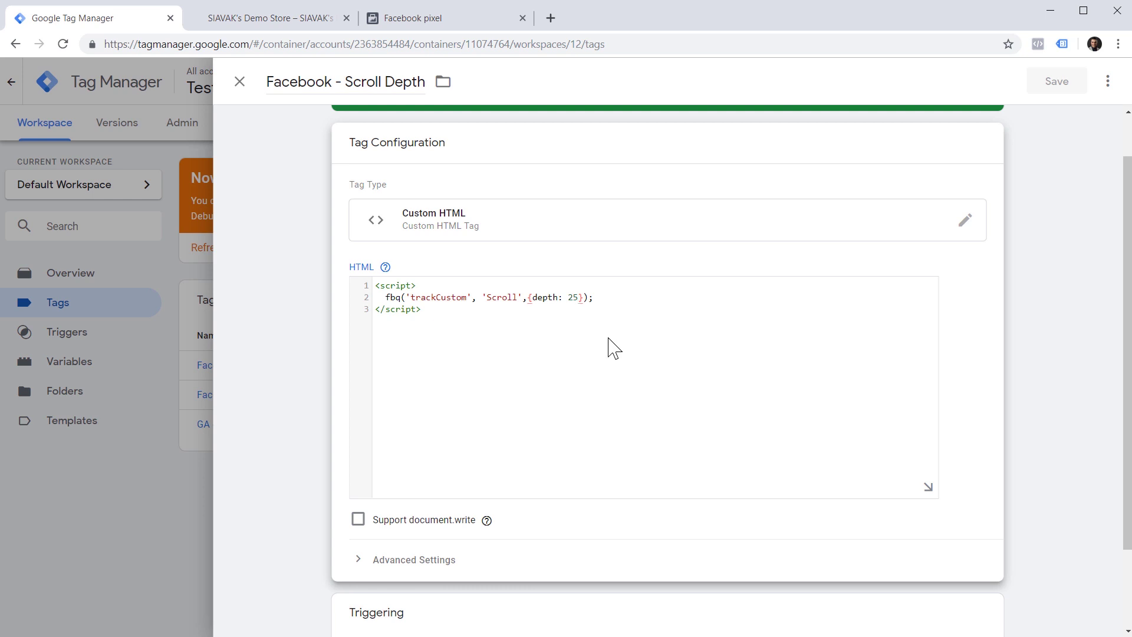
pyautogui.press('BackSpace')
pyautogui.press('BackSpace')
pyautogui.write('{{')
pyautogui.press('Down')
pyautogui.press('Down')
pyautogui.press('Down')
pyautogui.press('Down')
pyautogui.press('Down')
pyautogui.press('Down')
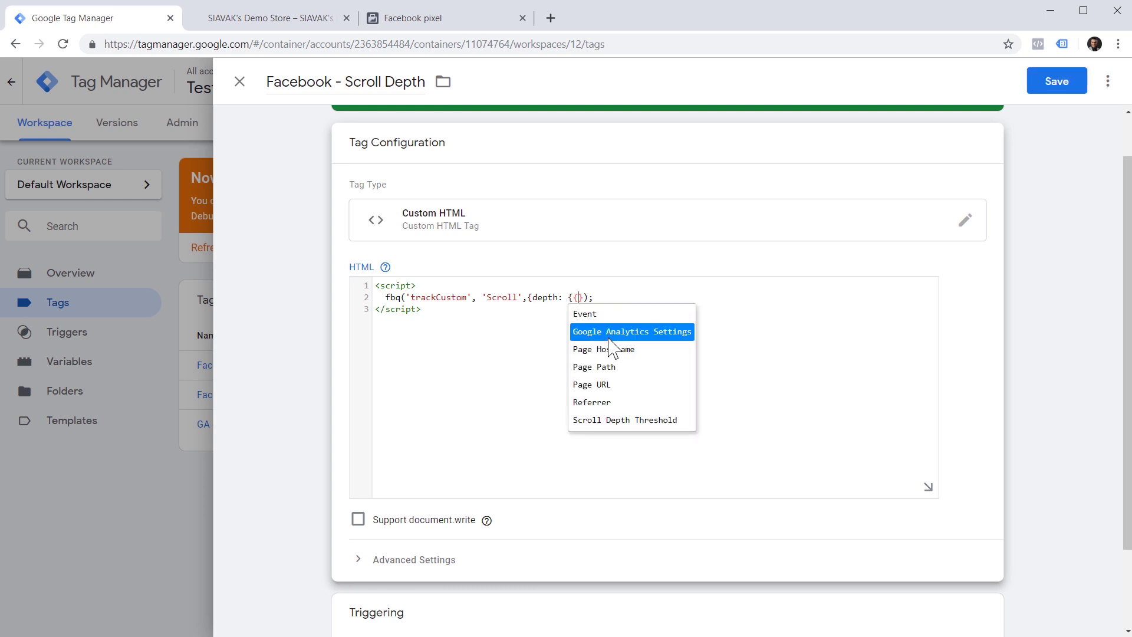
pyautogui.press('Return')
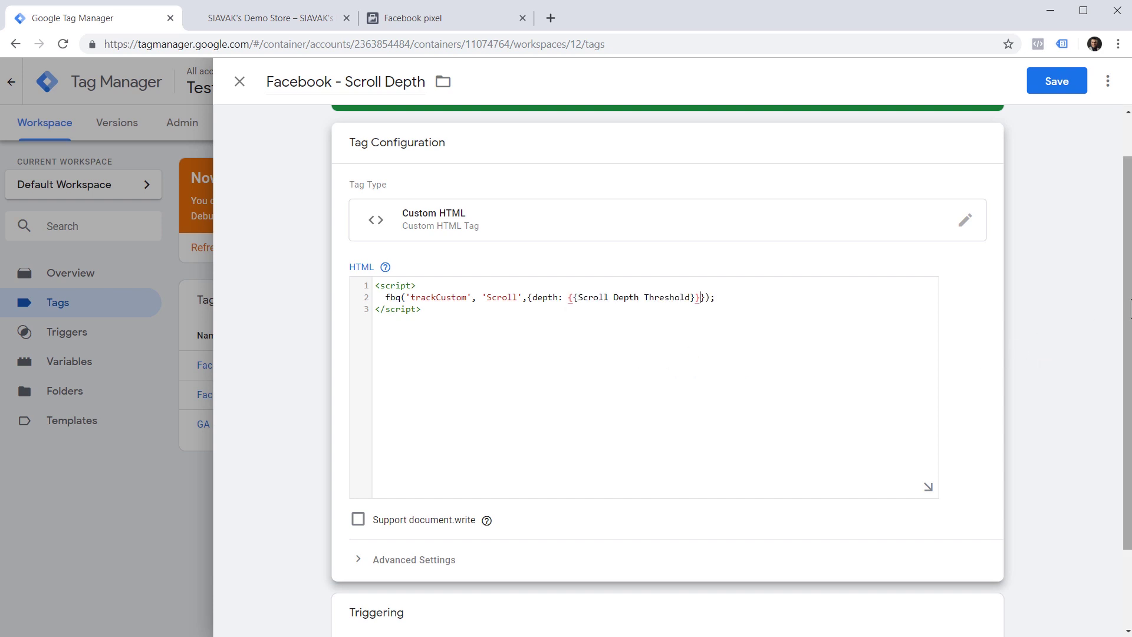
# Step: Sequence Facebook - Base Pixel to fire before the Facebook - Scroll Depth tag, block firing if the base pixel fails or is paused, and save
pyautogui.scroll(-2, 1125, 403)
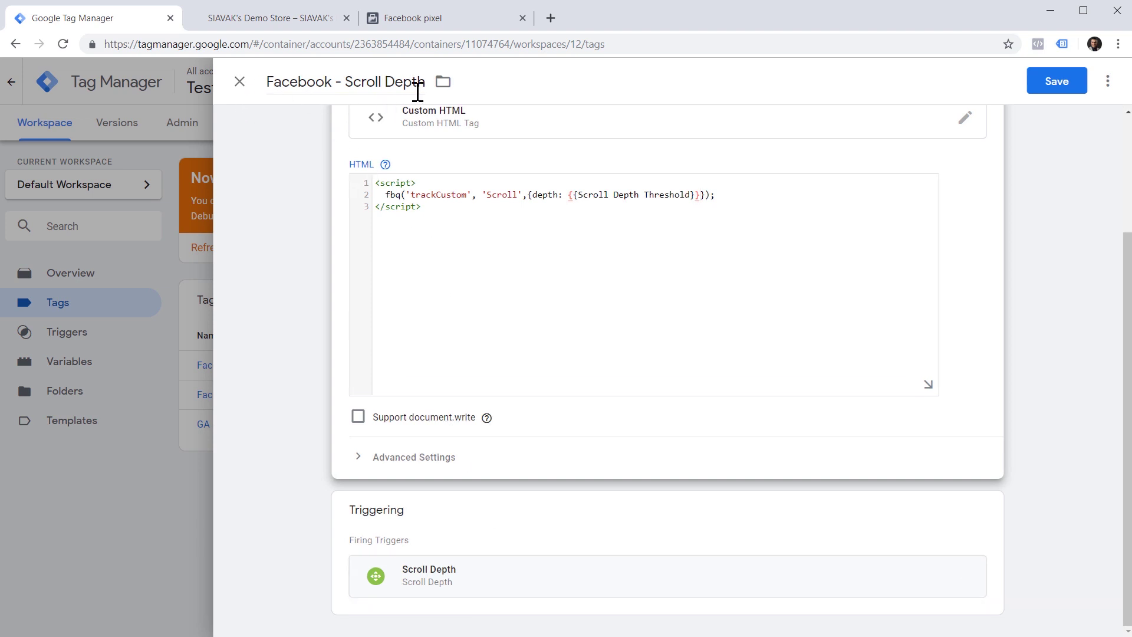
pyautogui.moveTo(568, 187); pyautogui.dragTo(701, 207)
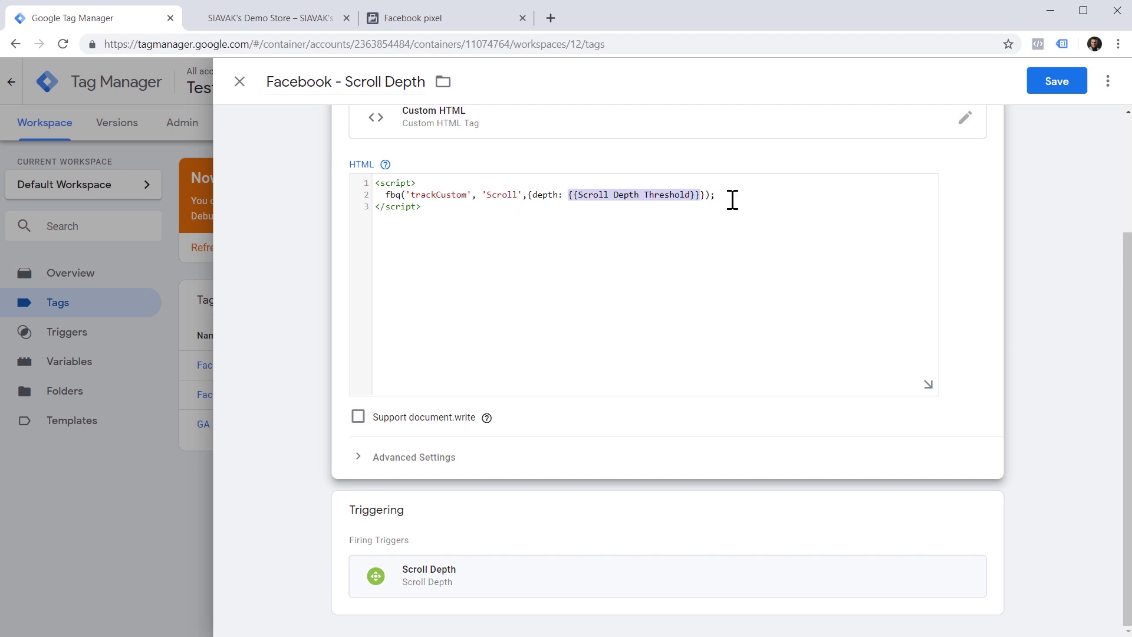
pyautogui.click(389, 459)
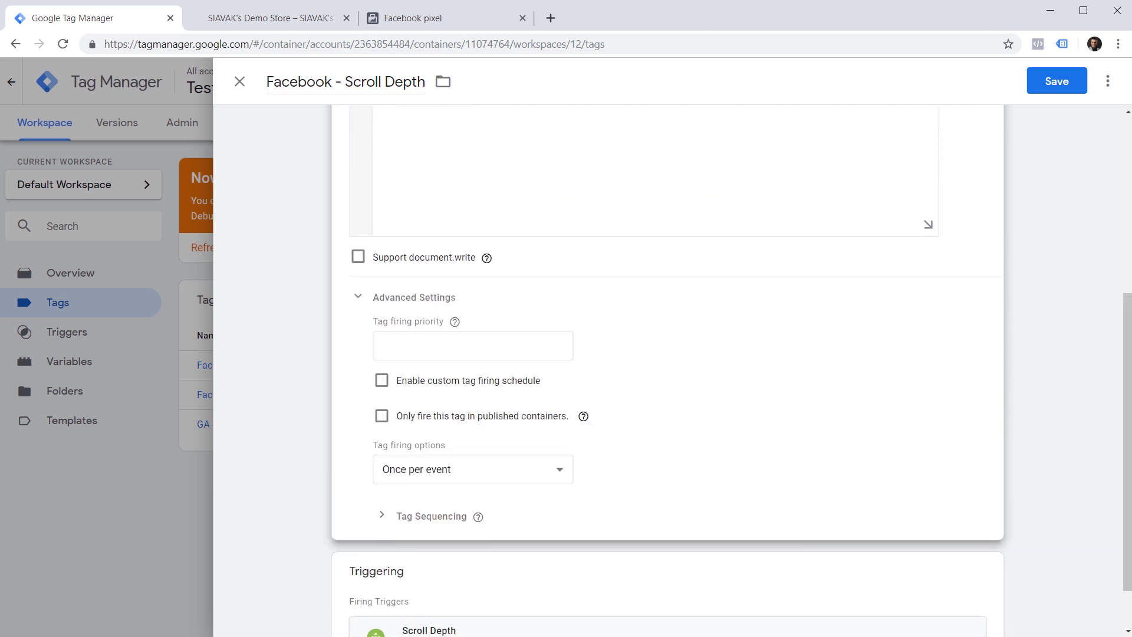
pyautogui.click(416, 523)
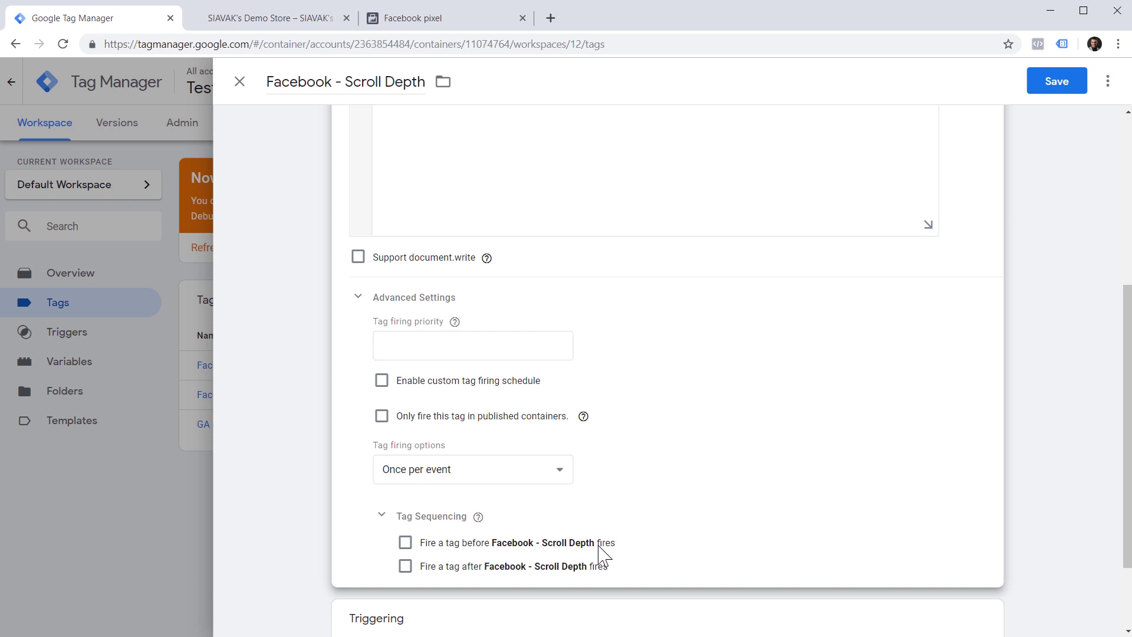
pyautogui.click(405, 542)
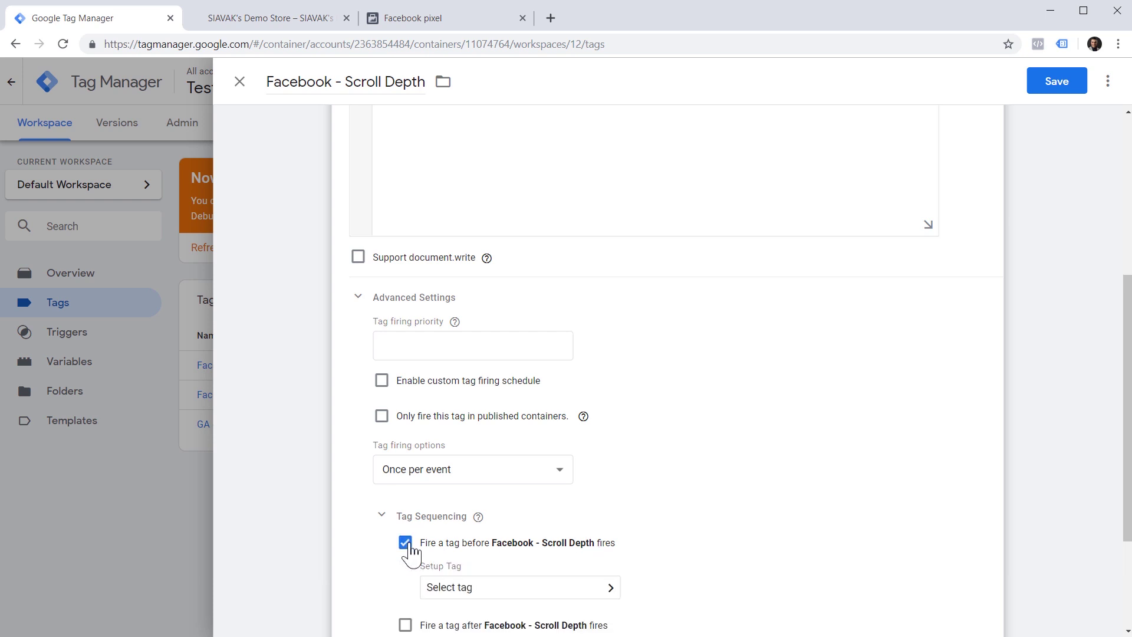
pyautogui.click(567, 589)
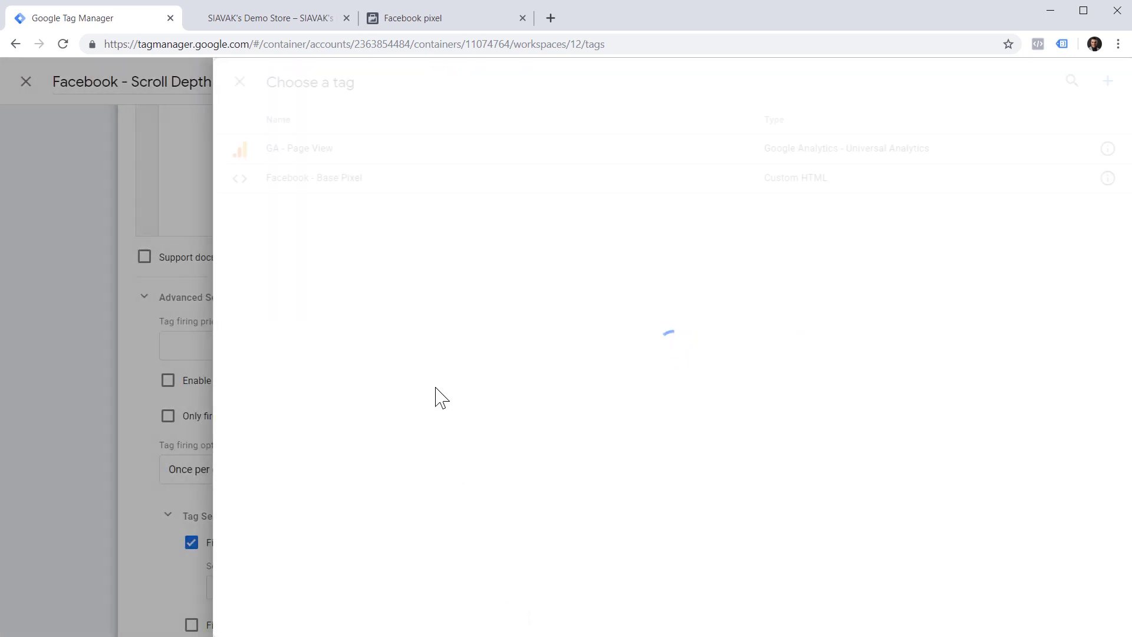
pyautogui.click(354, 180)
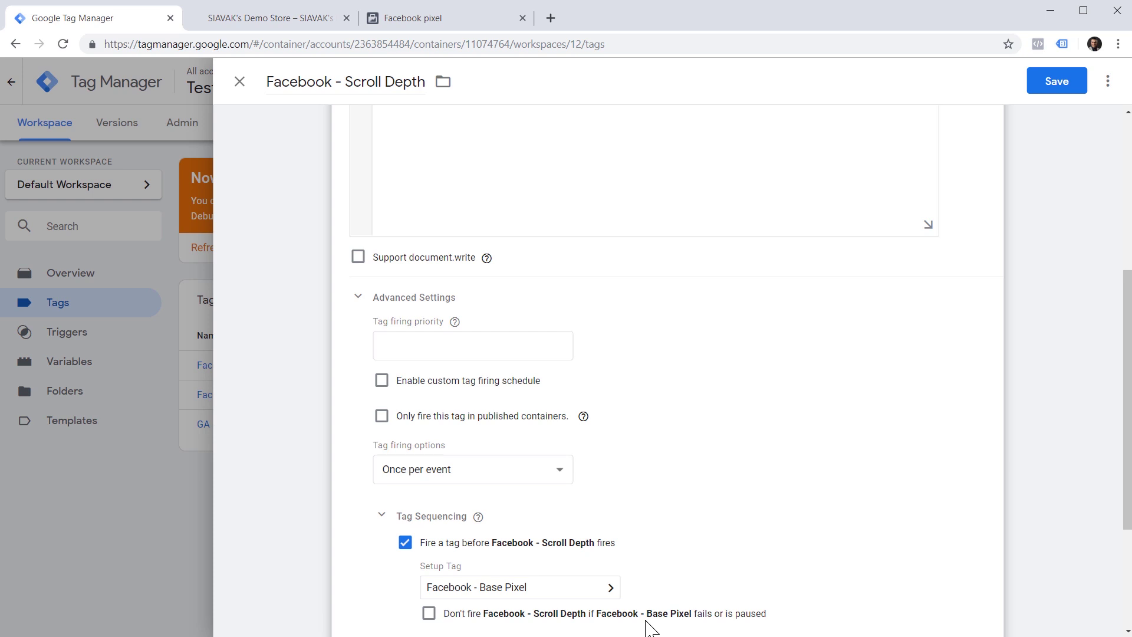
pyautogui.click(429, 614)
pyautogui.click(1081, 84)
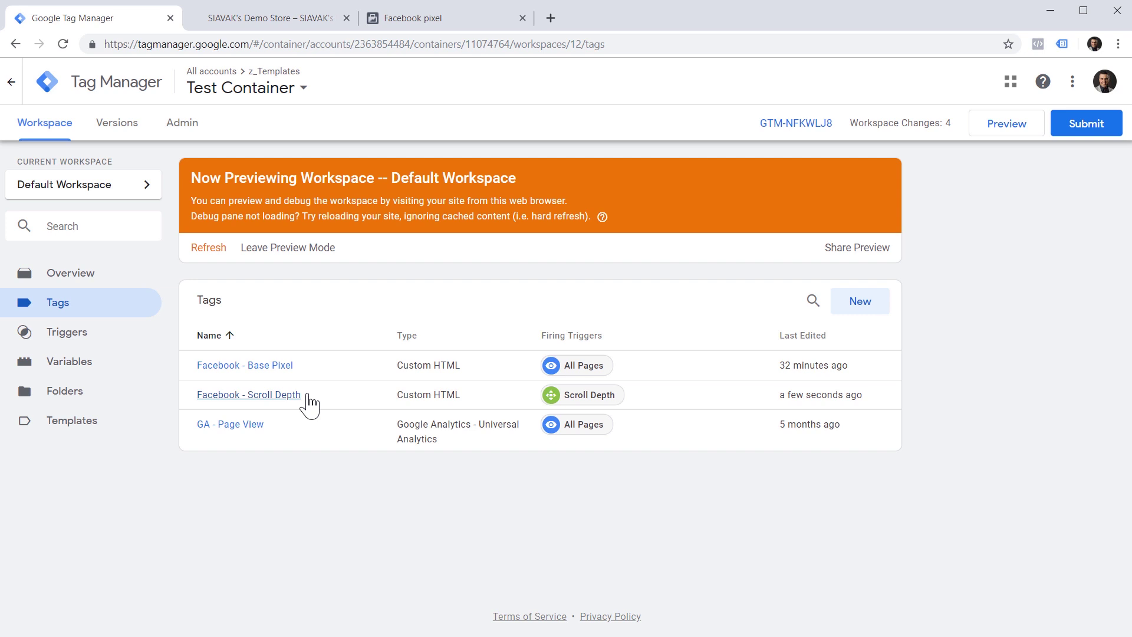
# Step: Set the Facebook - Base Pixel tag's firing option to Once per page and save the tag
pyautogui.click(277, 366)
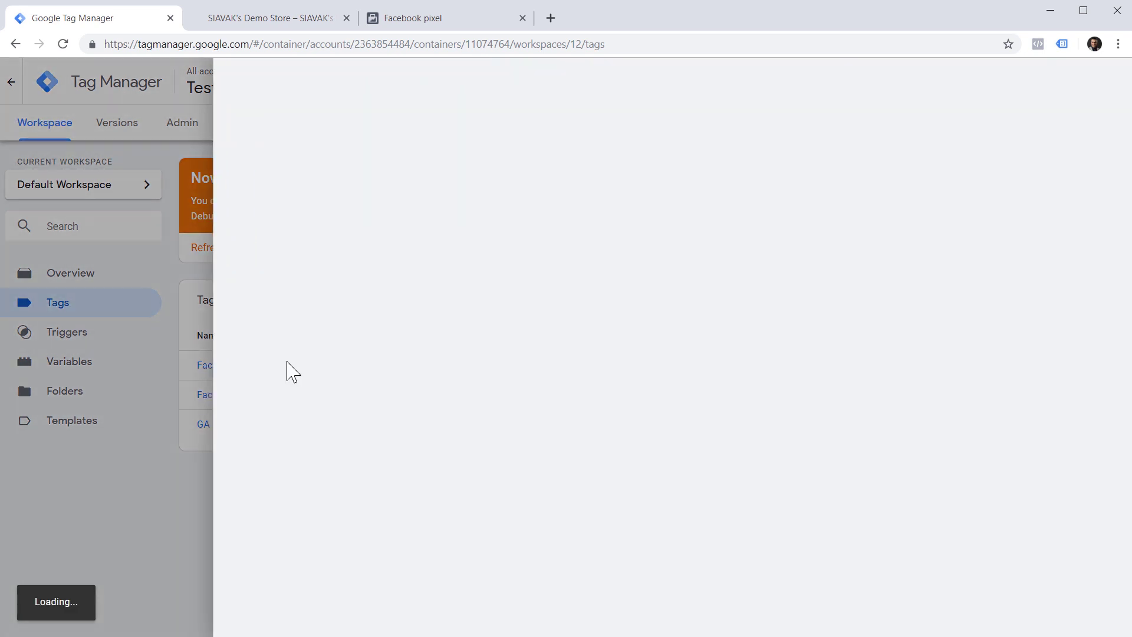
pyautogui.scroll(-3, 298, 371)
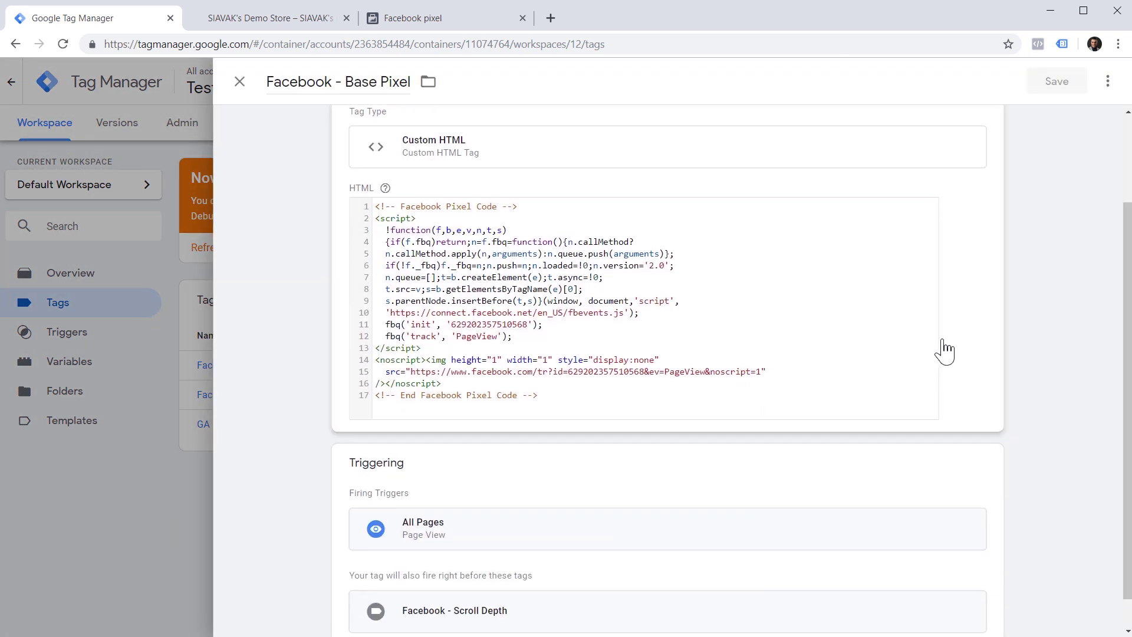
pyautogui.click(943, 351)
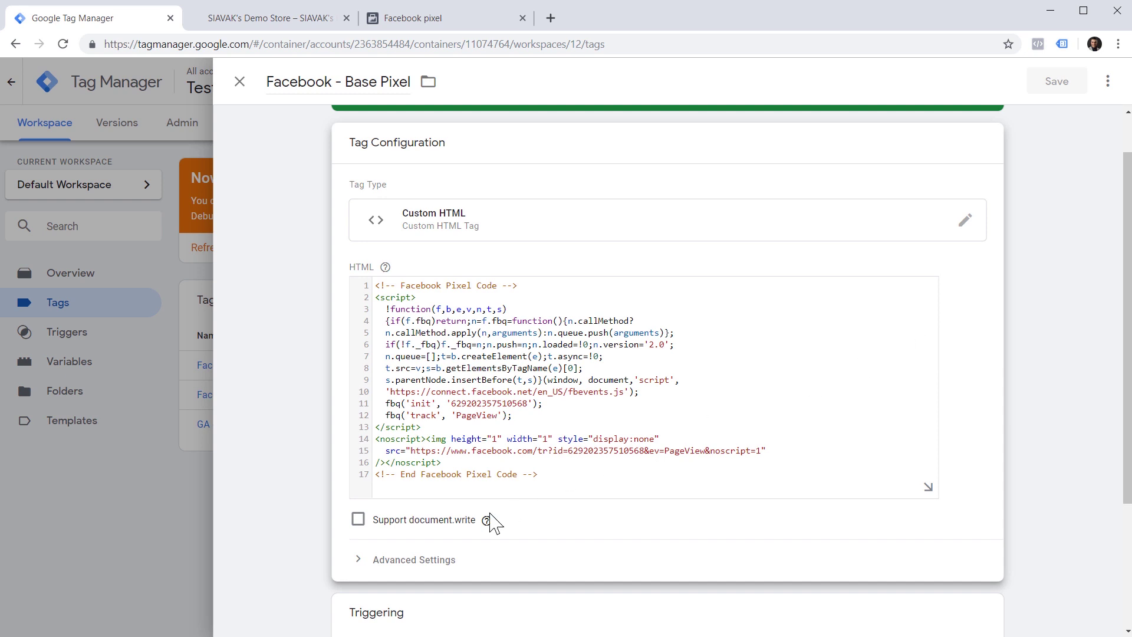
pyautogui.click(420, 560)
pyautogui.moveTo(1127, 271); pyautogui.dragTo(1127, 417)
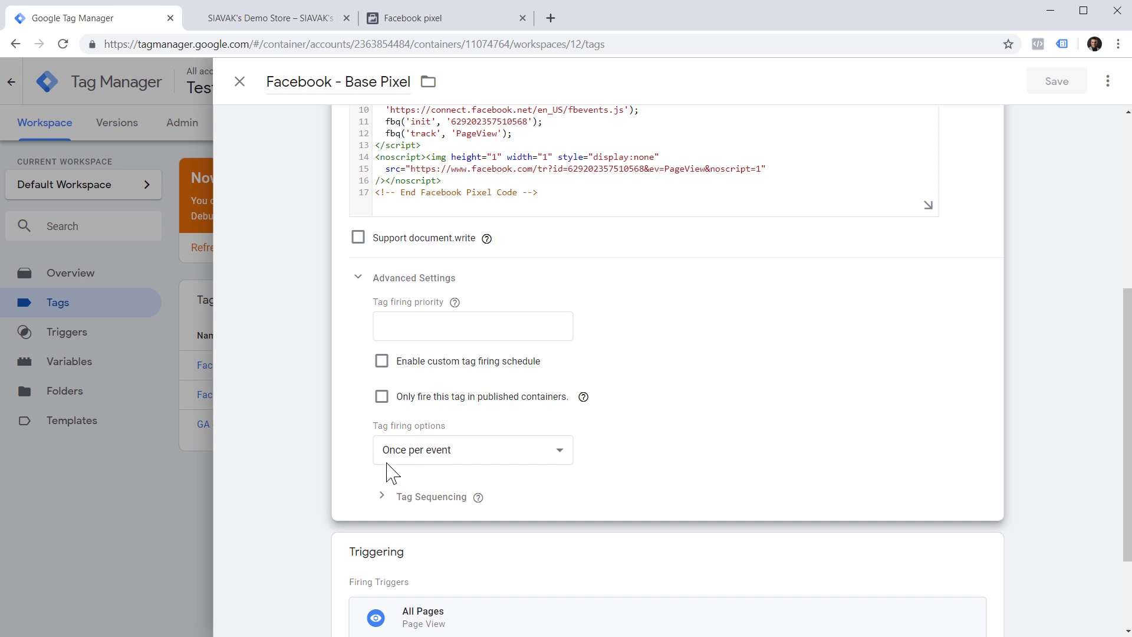
pyautogui.click(469, 460)
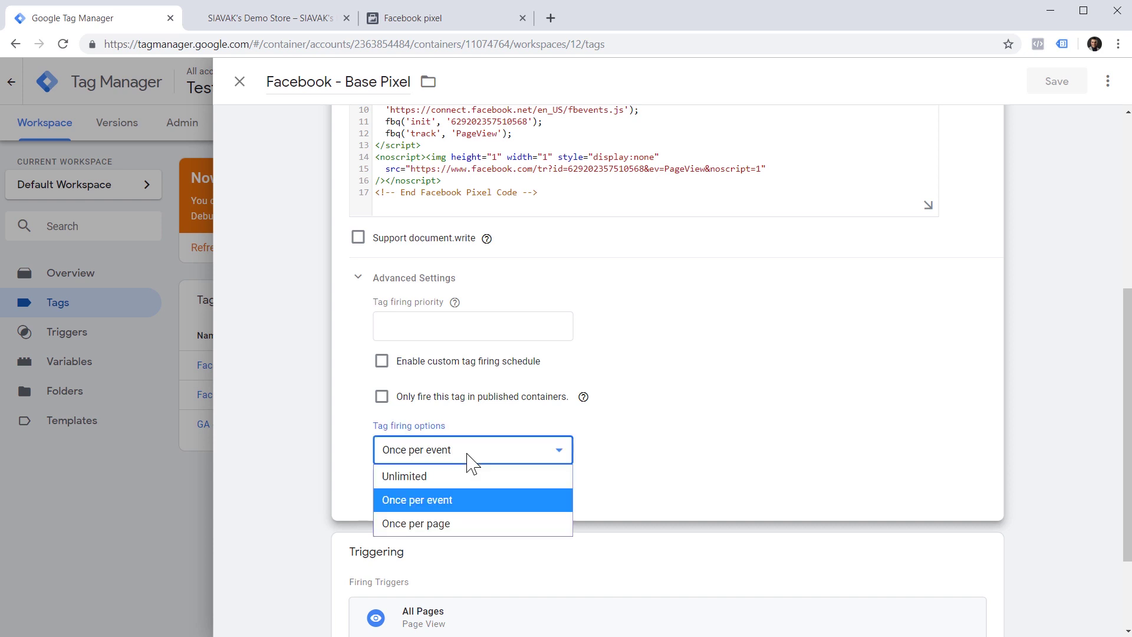
pyautogui.click(450, 524)
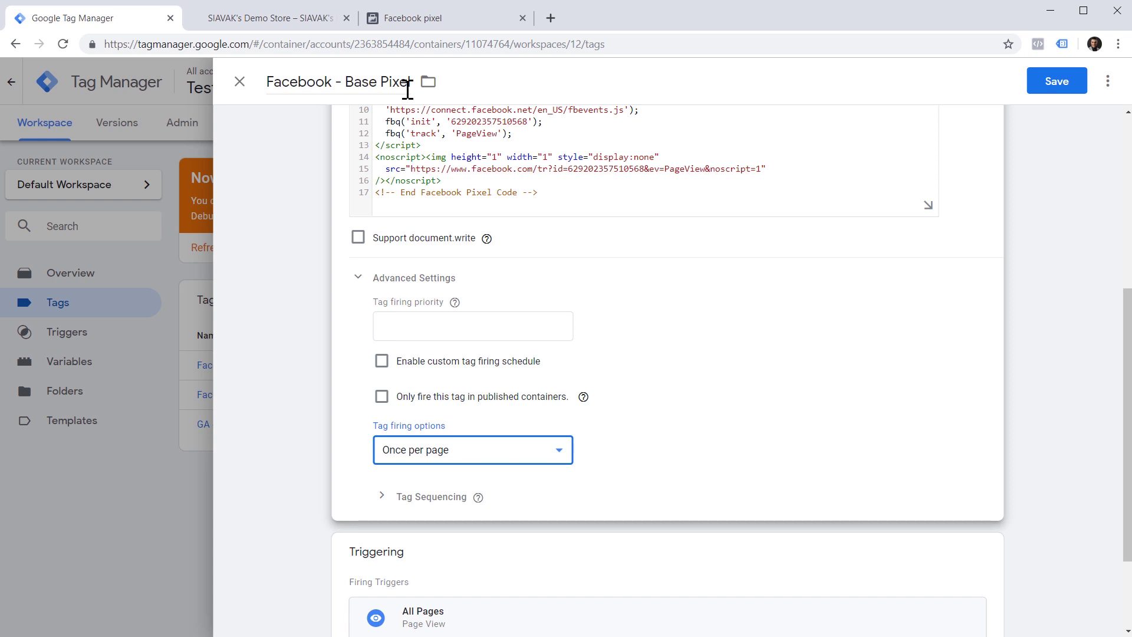
pyautogui.click(1056, 83)
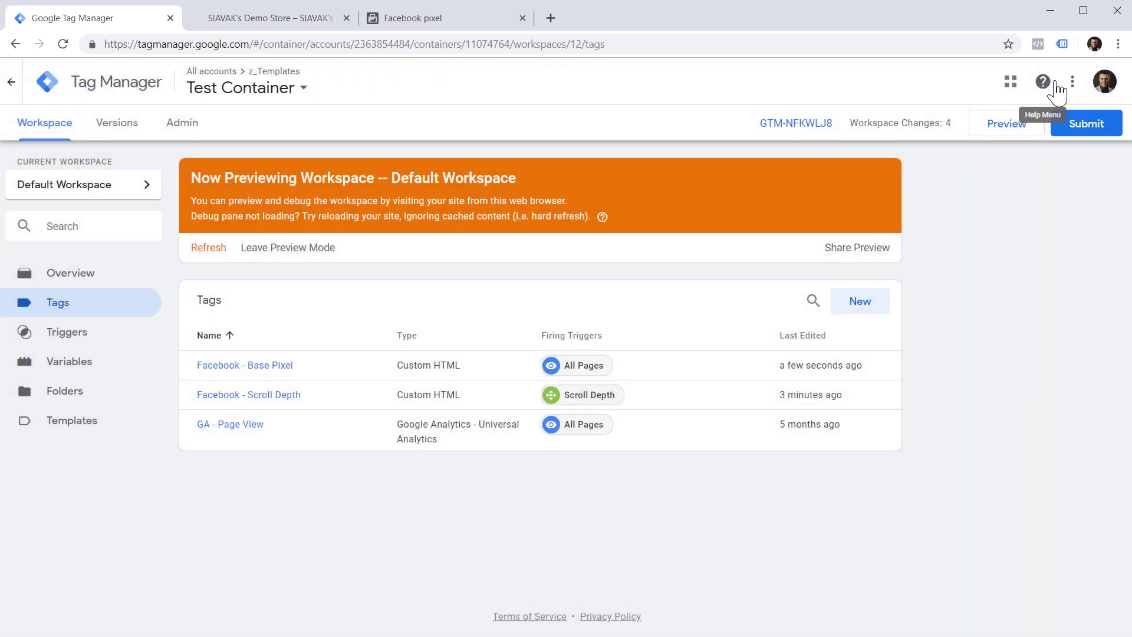
# Step: Update the workspace preview, return the demo store page to its top with a smaller debug pane, and reload it
pyautogui.click(999, 131)
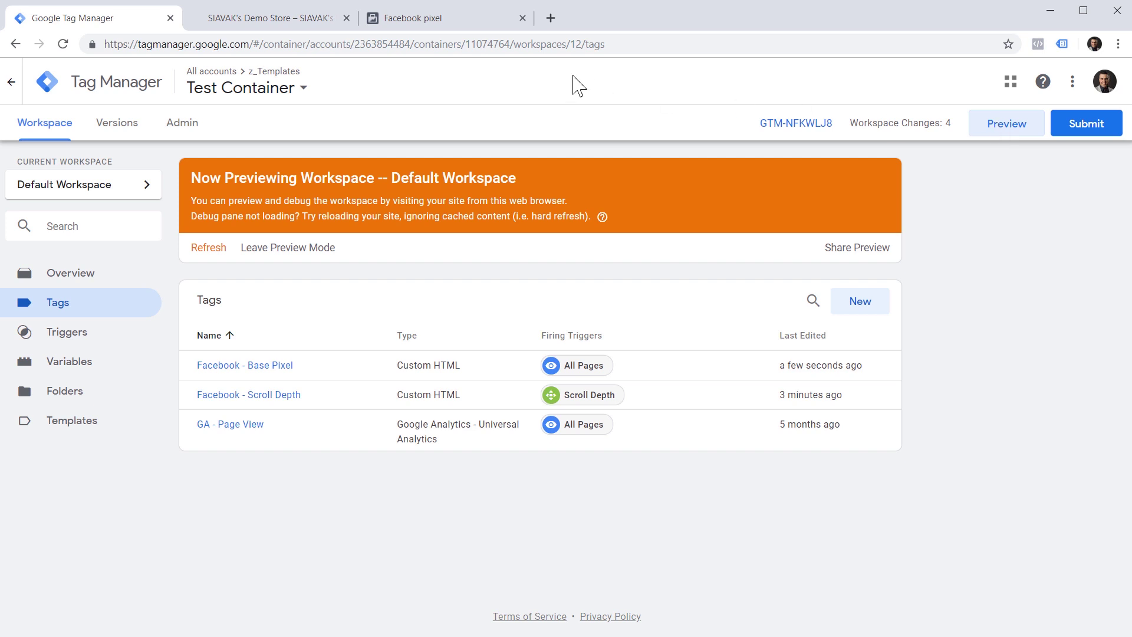
pyautogui.click(303, 24)
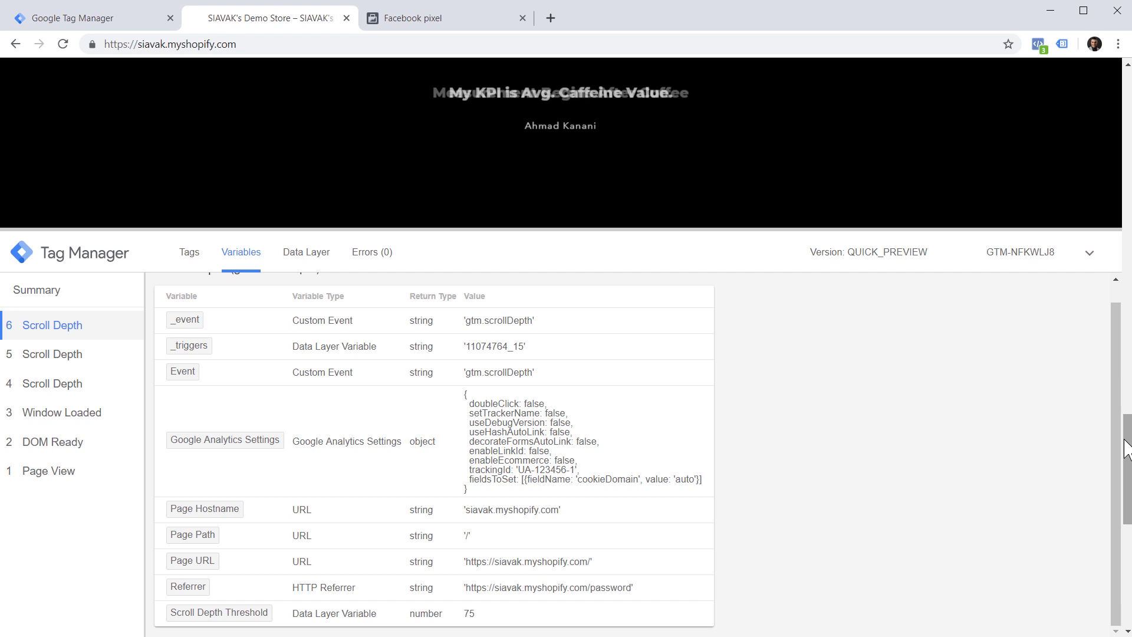
pyautogui.moveTo(1126, 448); pyautogui.dragTo(1112, 83)
pyautogui.moveTo(686, 248); pyautogui.dragTo(684, 383)
pyautogui.click(62, 48)
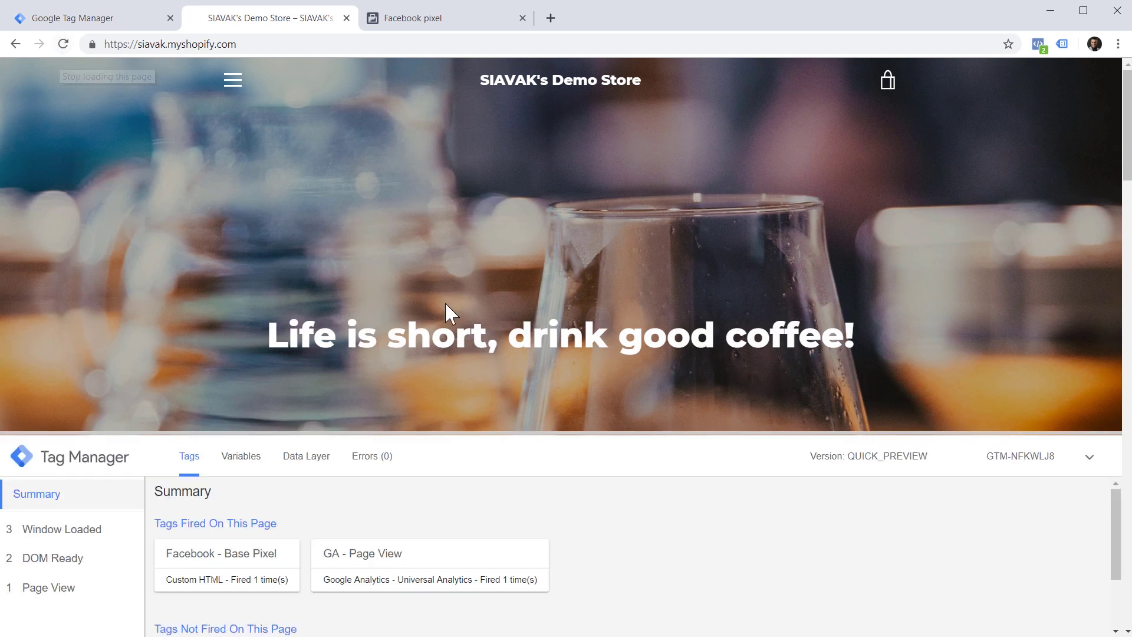
# Step: Enlarge the debug pane, scroll about halfway down the store page, and check which tags fired on both Scroll Depth events
pyautogui.moveTo(535, 433); pyautogui.dragTo(535, 367)
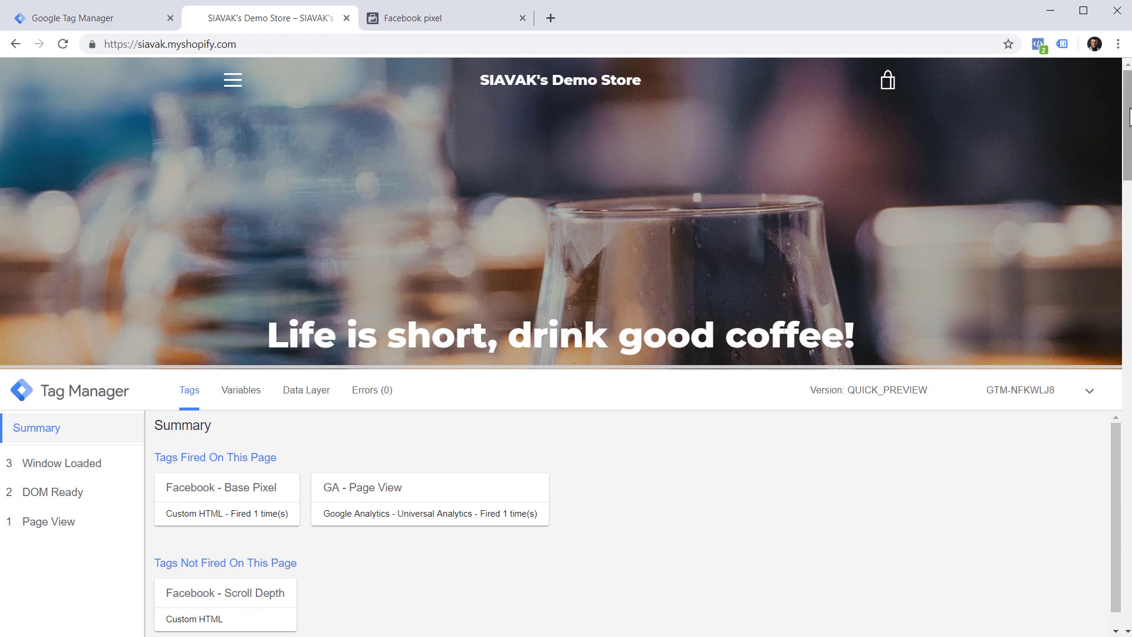
pyautogui.scroll(-5, 1112, 157)
pyautogui.scroll(-5, 560, 211)
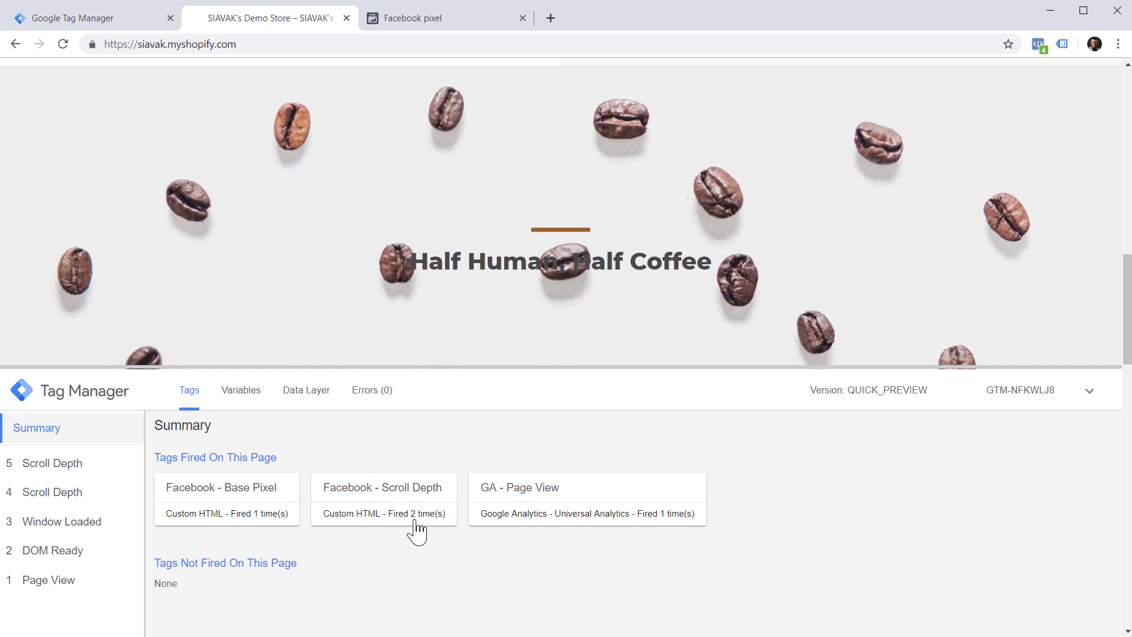
pyautogui.click(93, 501)
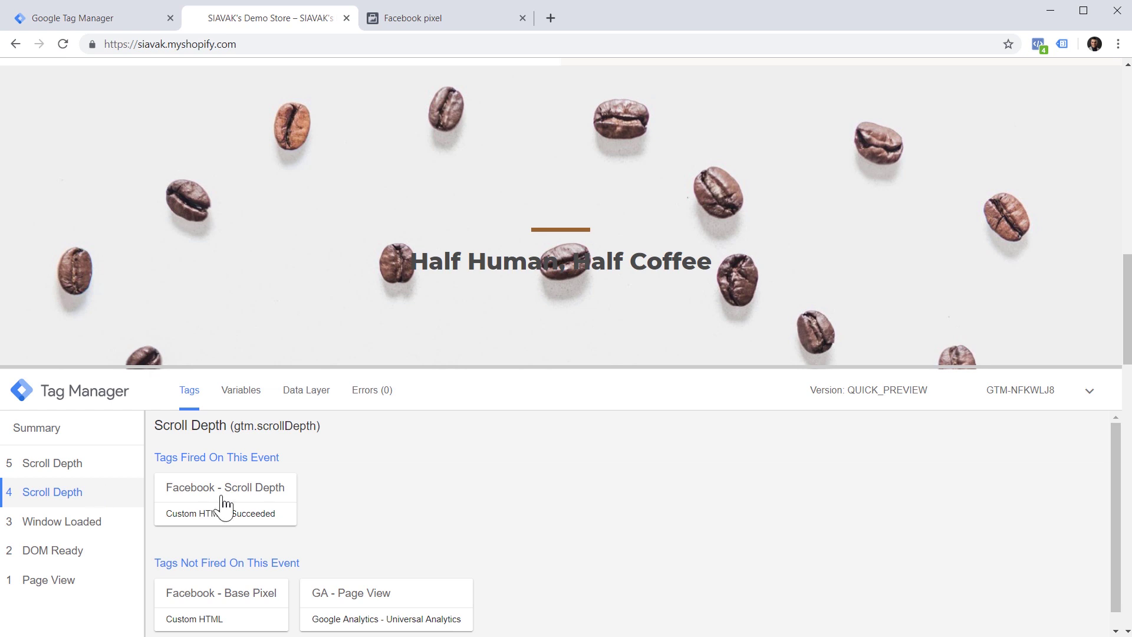
pyautogui.click(96, 472)
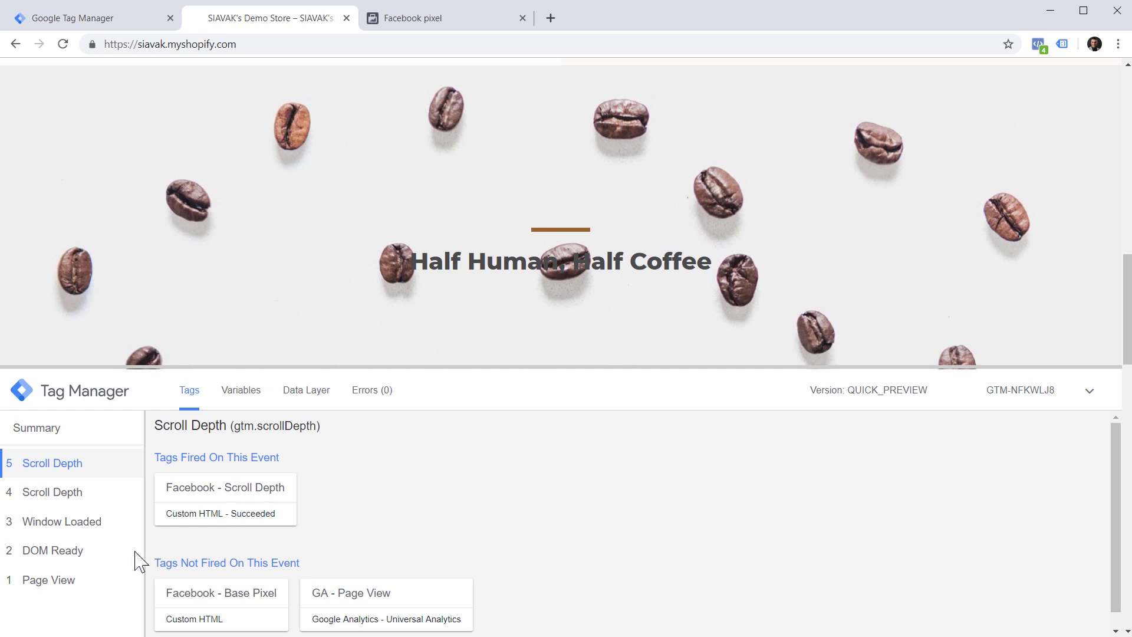
# Step: Compare the tags fired on the Page View, DOM Ready, Window Loaded and Scroll Depth events, ending on the page summary
pyautogui.click(97, 588)
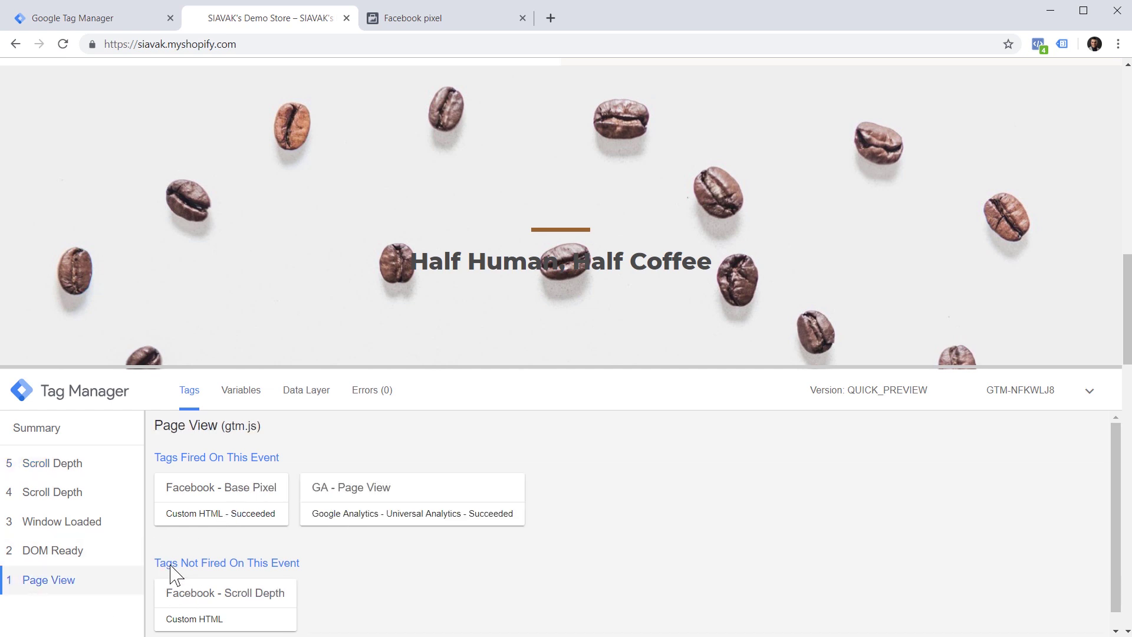
pyautogui.click(93, 561)
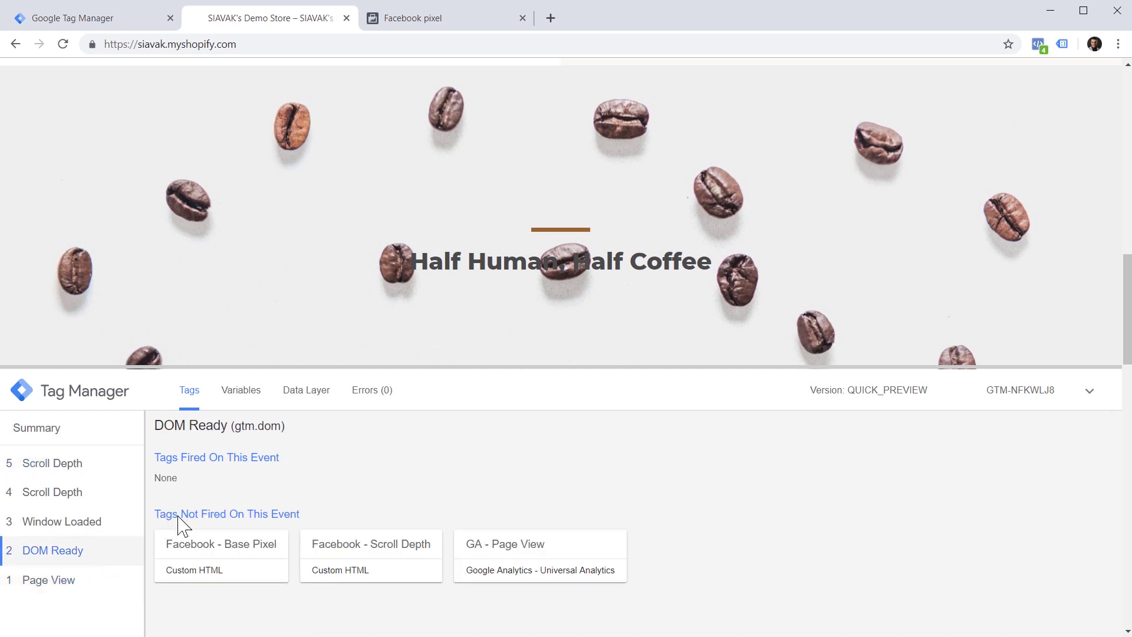
pyautogui.click(96, 523)
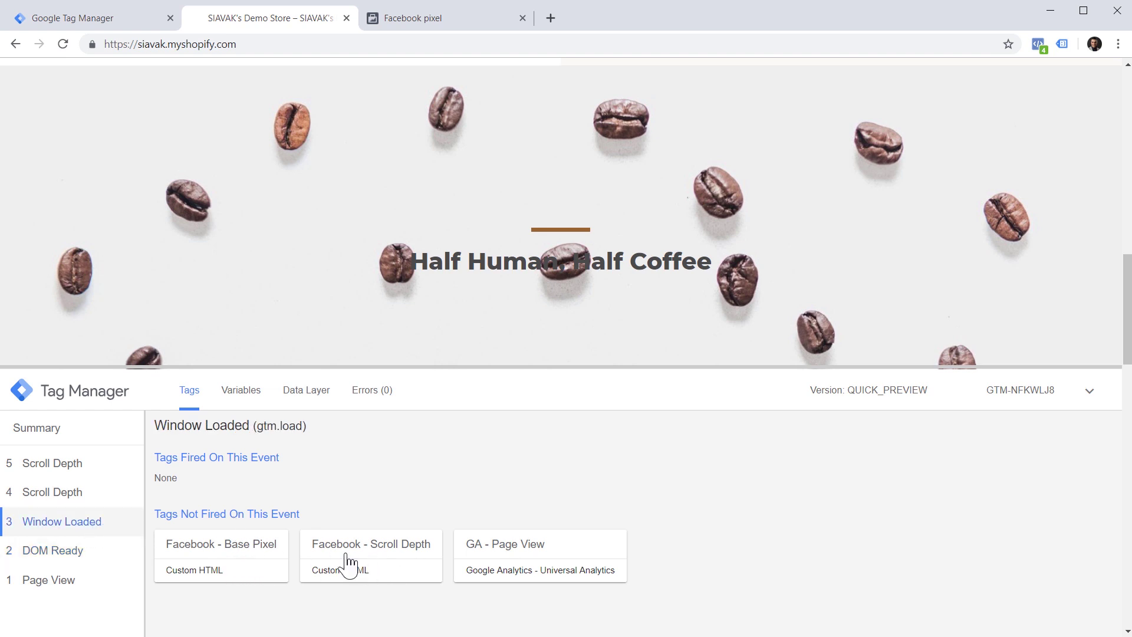
pyautogui.click(91, 501)
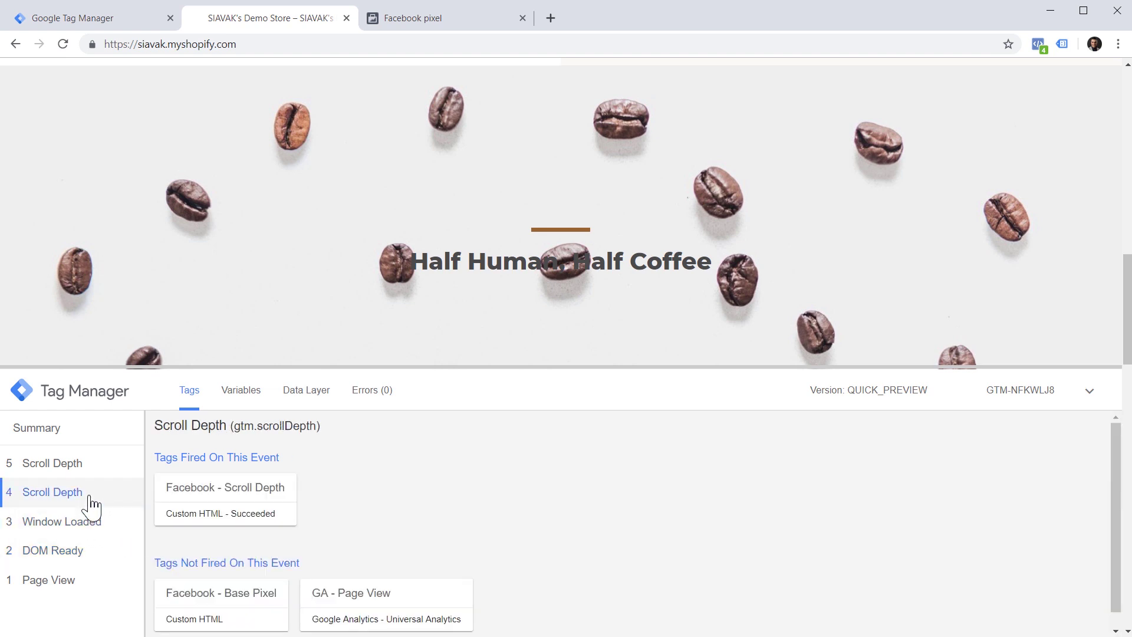
pyautogui.click(87, 467)
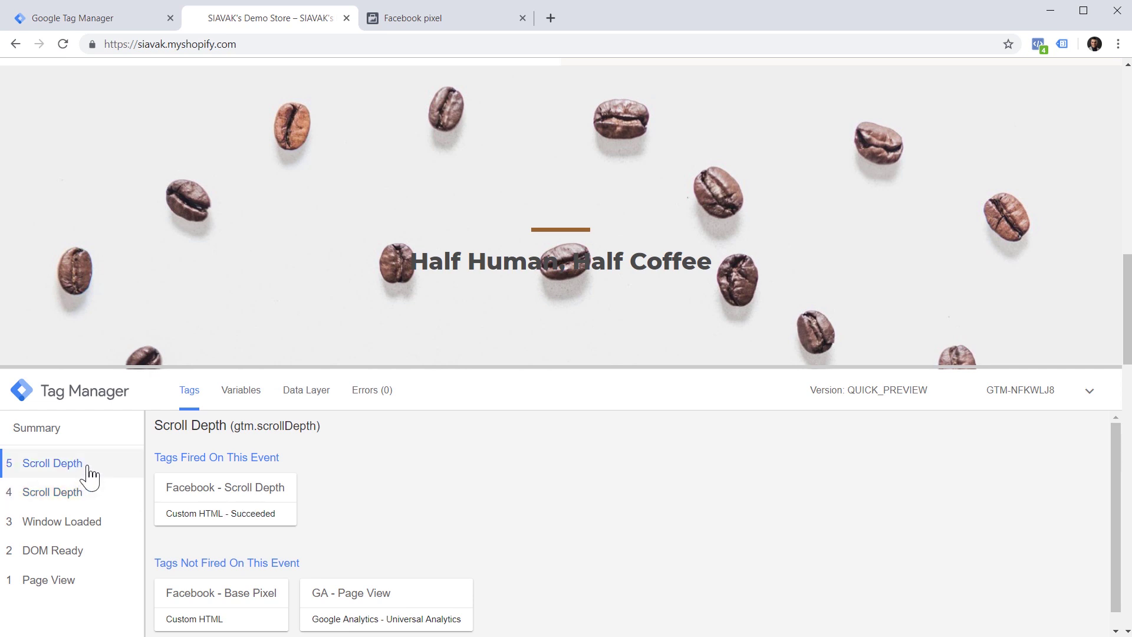
pyautogui.click(66, 435)
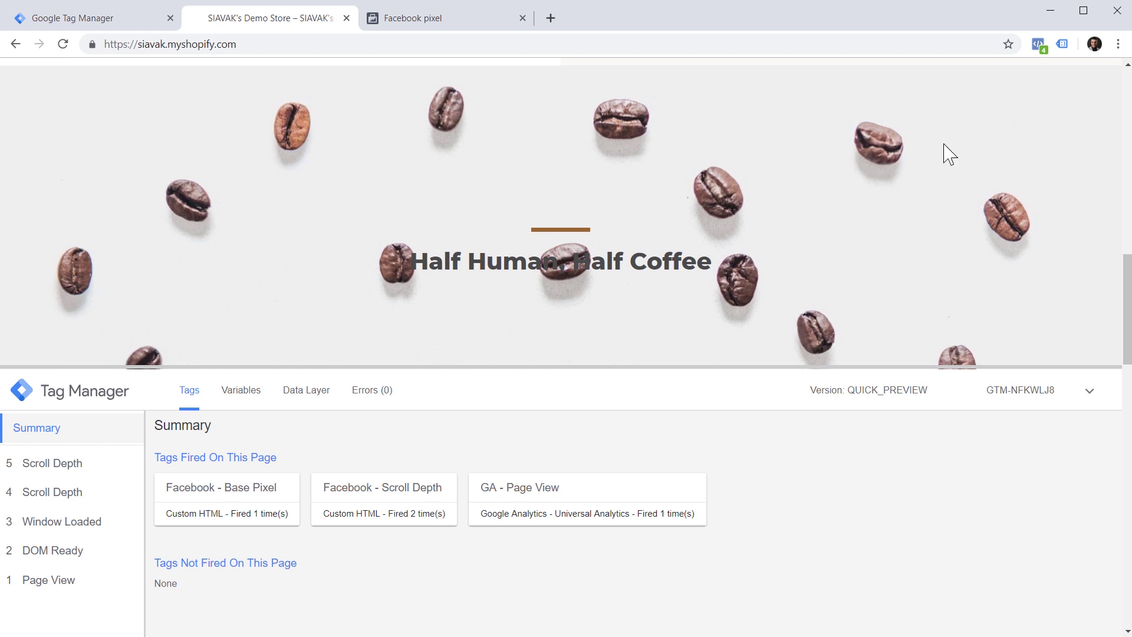
# Step: Inspect the depth parameter sent with each of the two Scroll events in Facebook Pixel Helper
pyautogui.click(1036, 47)
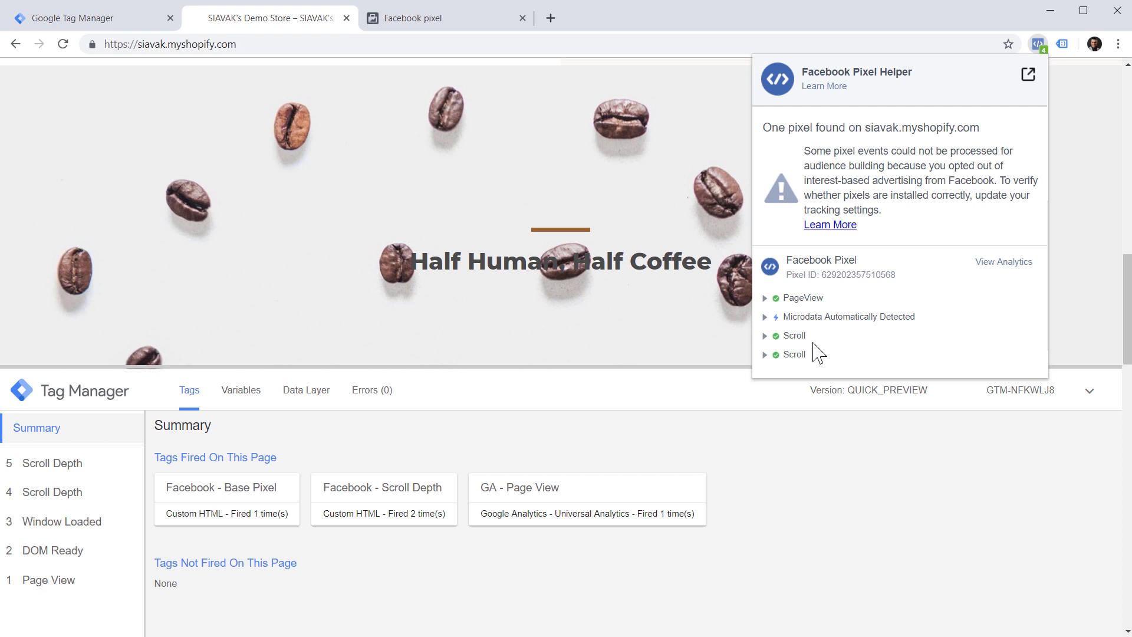
pyautogui.click(765, 336)
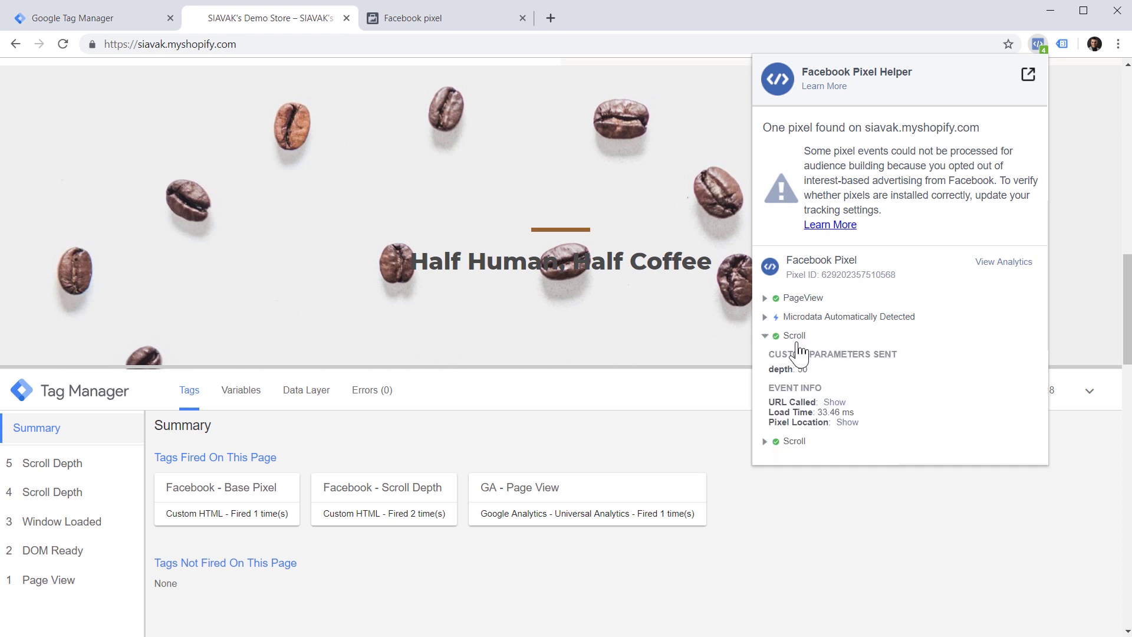
pyautogui.click(764, 442)
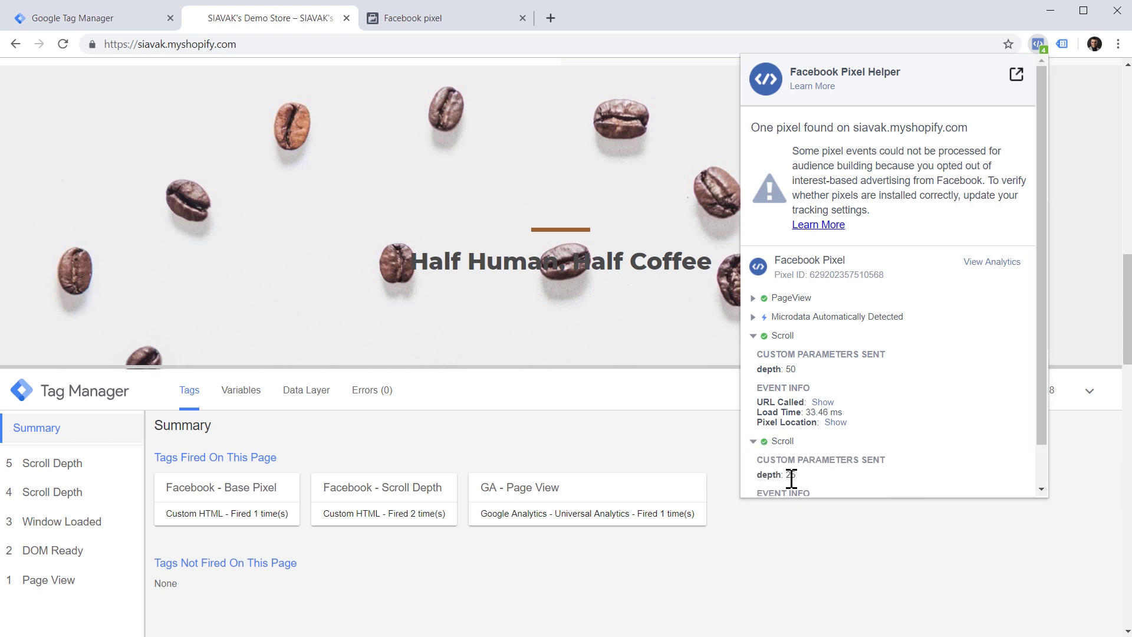
pyautogui.click(754, 336)
pyautogui.click(765, 354)
# Step: Scroll the store page farther to trigger a third Scroll Depth event and check its fired tag and pixel parameters in Facebook Pixel Helper
pyautogui.moveTo(1126, 307); pyautogui.dragTo(1126, 454)
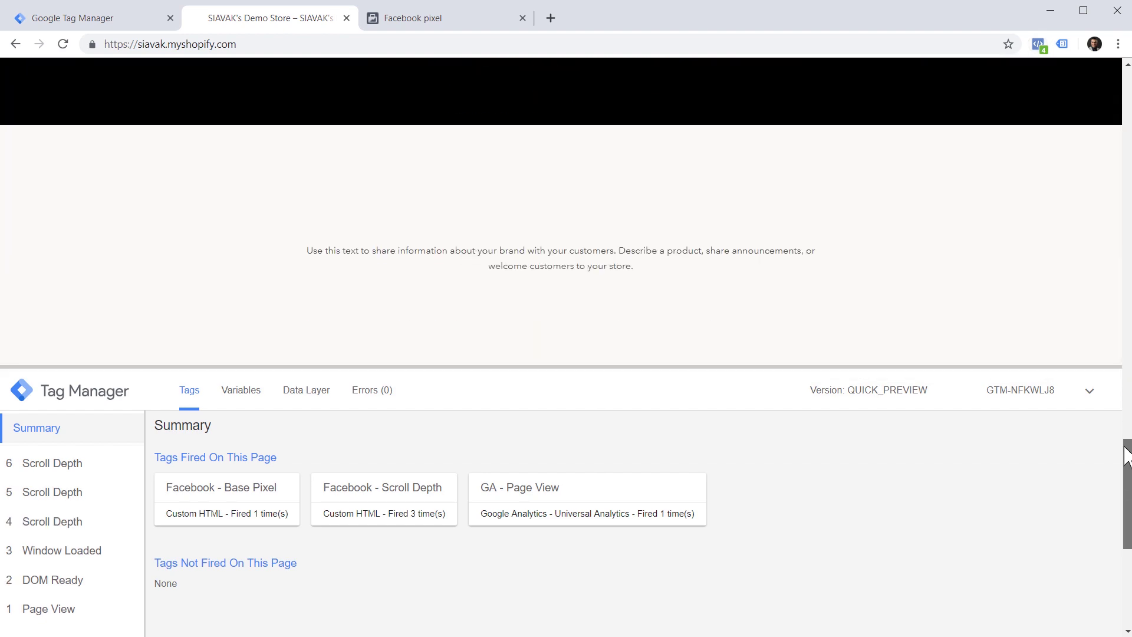
pyautogui.click(93, 467)
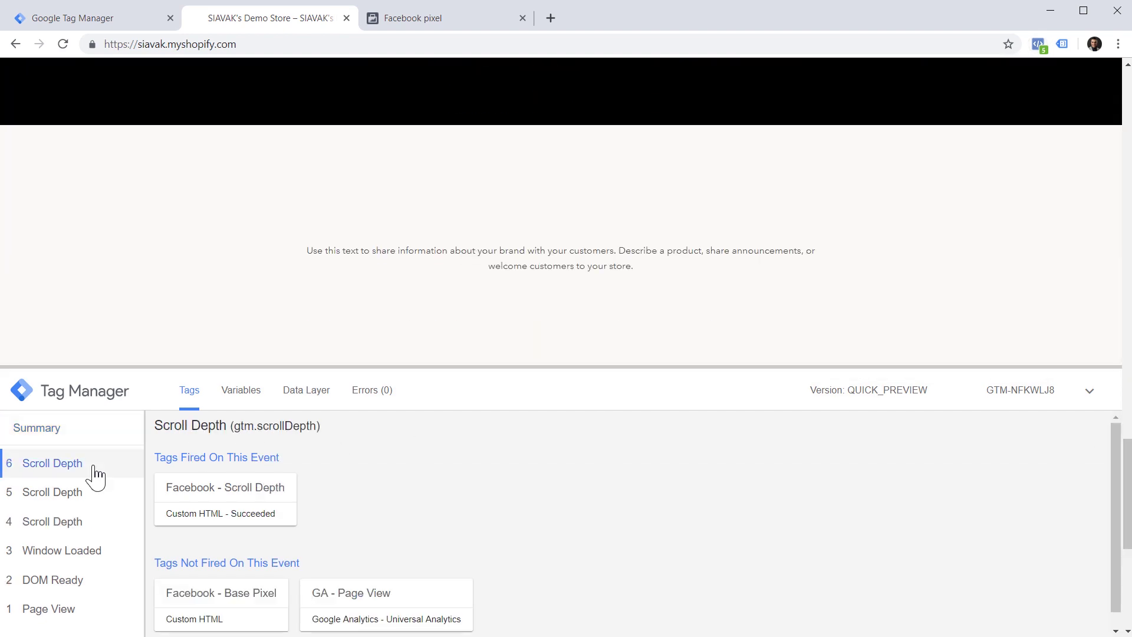
pyautogui.click(1039, 45)
pyautogui.click(765, 336)
pyautogui.click(765, 460)
pyautogui.moveTo(1042, 312); pyautogui.dragTo(1041, 382)
# Step: Open the Facebook - Scroll Depth tag's details for the second Scroll Depth event
pyautogui.click(88, 496)
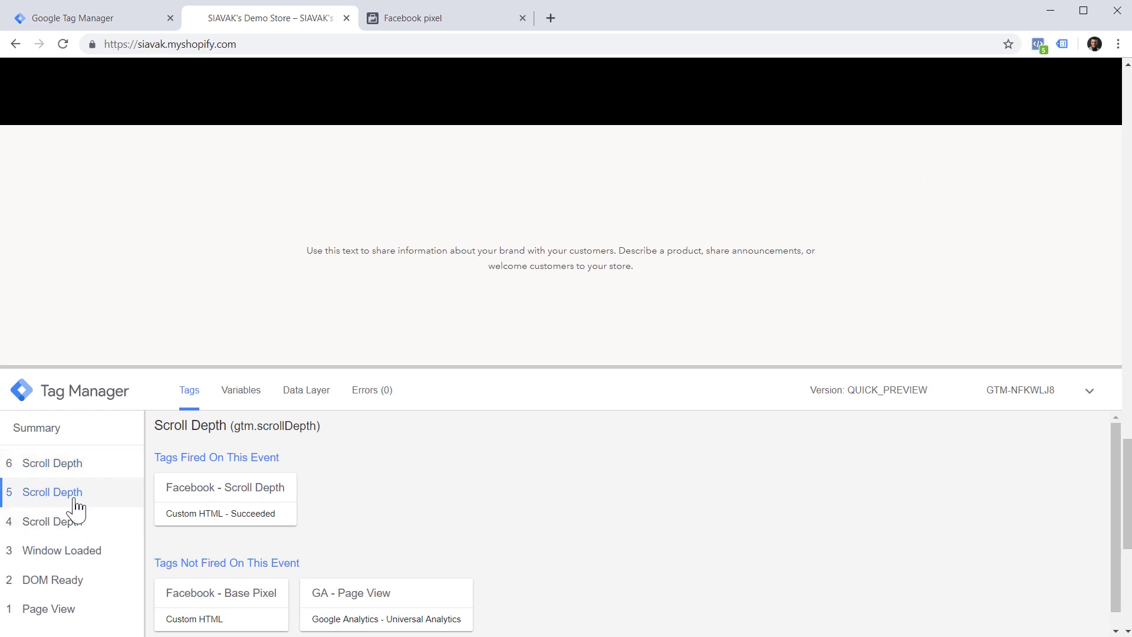
pyautogui.click(239, 500)
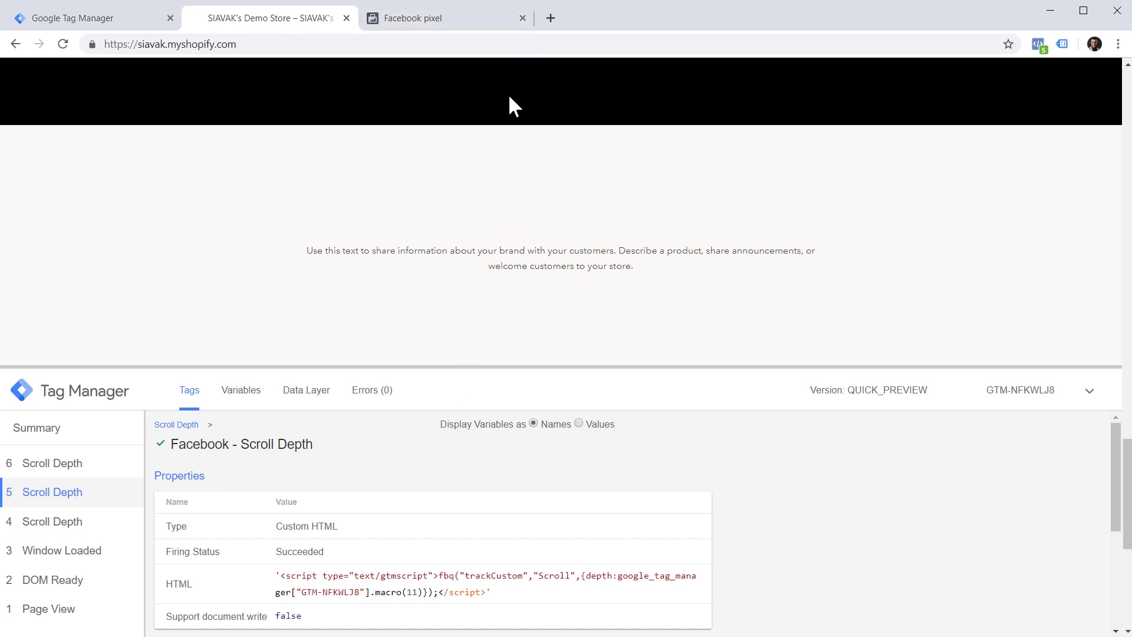
# Step: Open the pixel's Test events view in Facebook Events Manager, and reload and scroll the demo store page to trigger its events
pyautogui.click(468, 22)
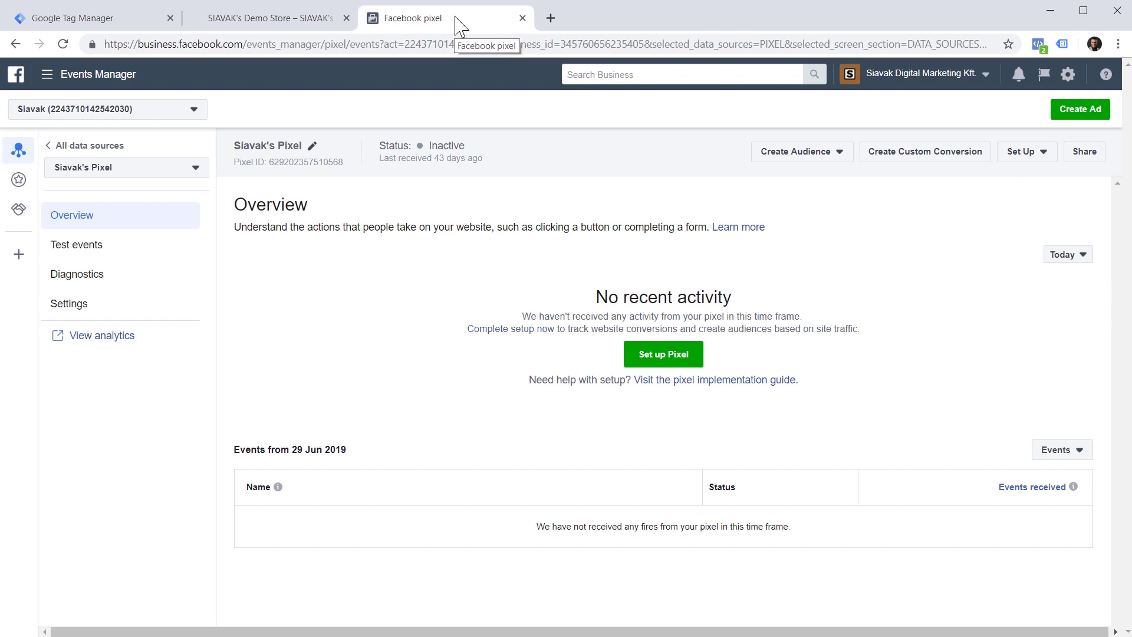
pyautogui.click(117, 254)
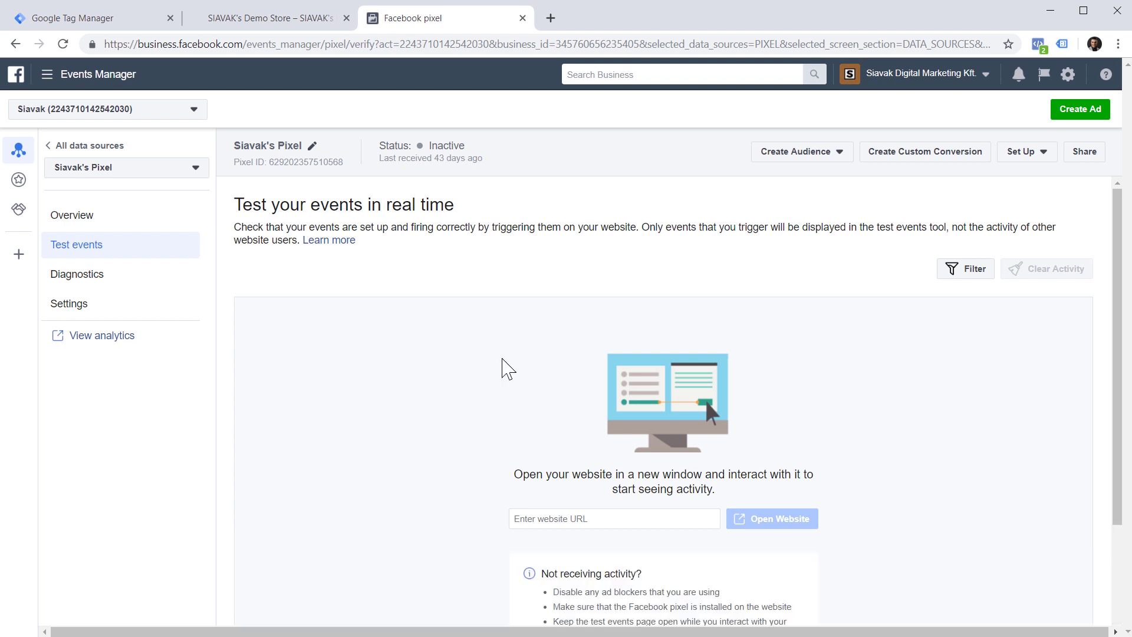
pyautogui.click(270, 24)
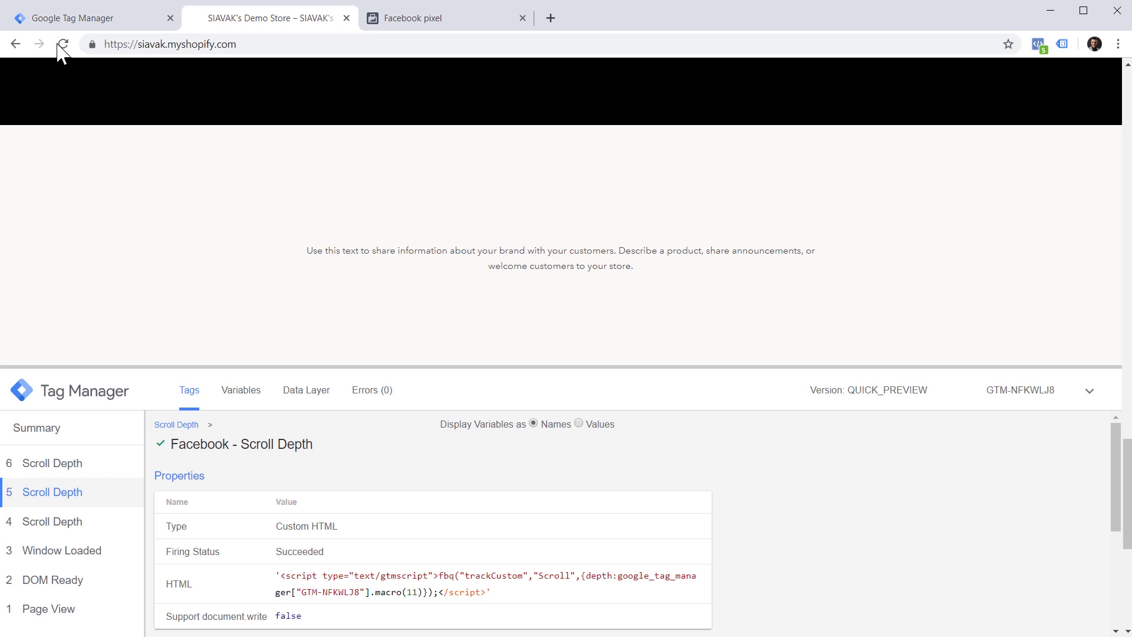
pyautogui.click(61, 44)
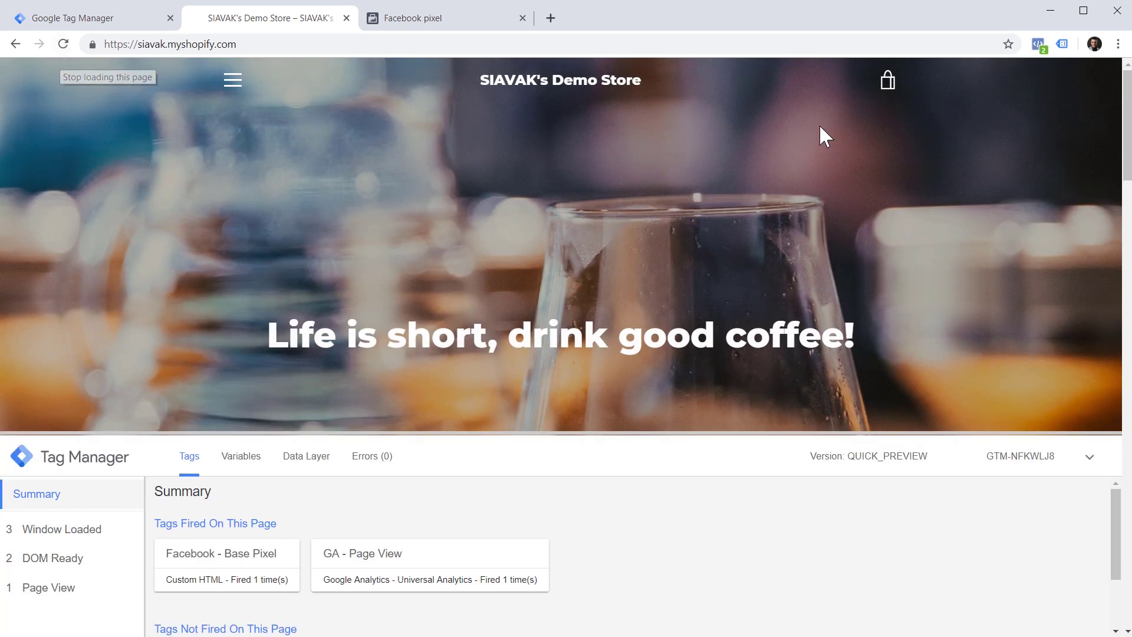
pyautogui.moveTo(1127, 109); pyautogui.dragTo(1126, 548)
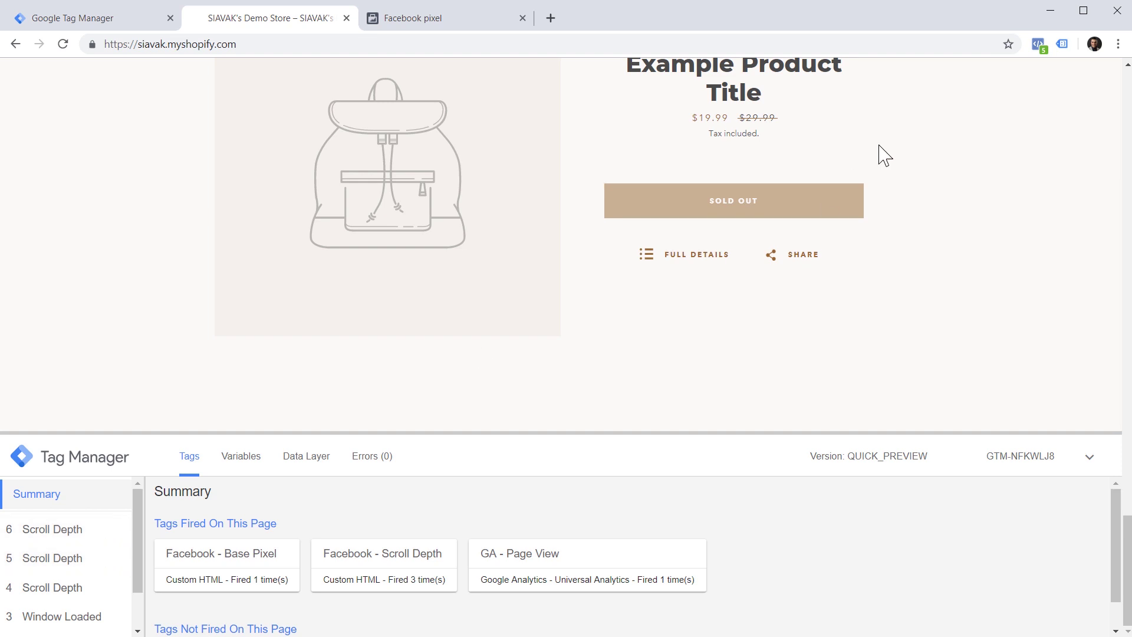
# Step: Check the Scroll events in Facebook Pixel Helper and inspect the most recent Scroll event's parameters in Facebook's Test events
pyautogui.click(1038, 46)
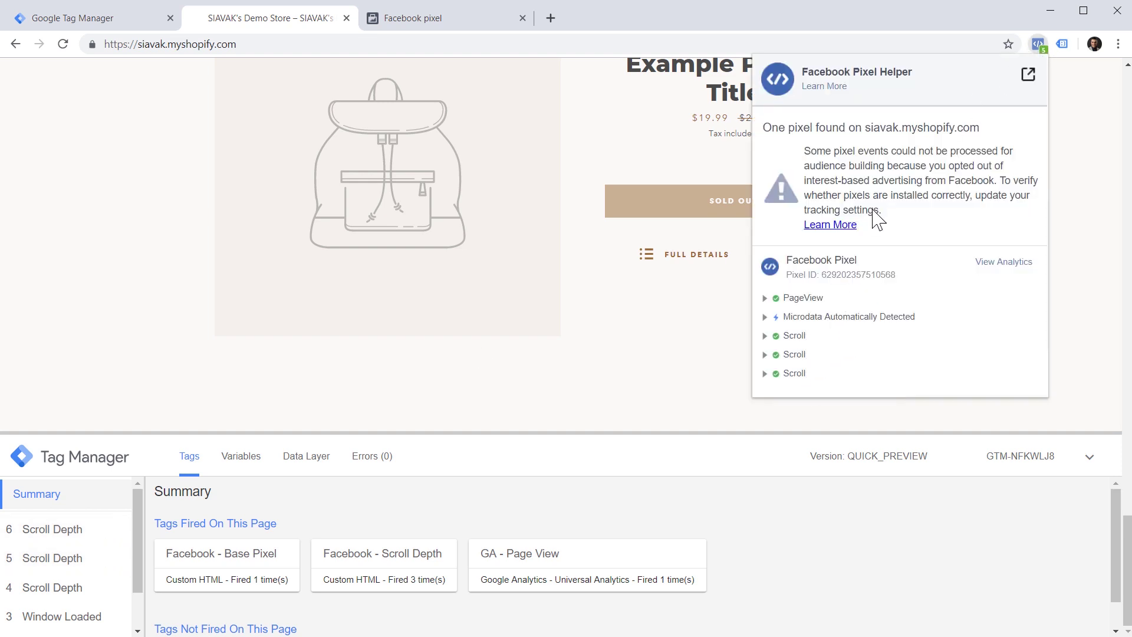
pyautogui.click(1041, 47)
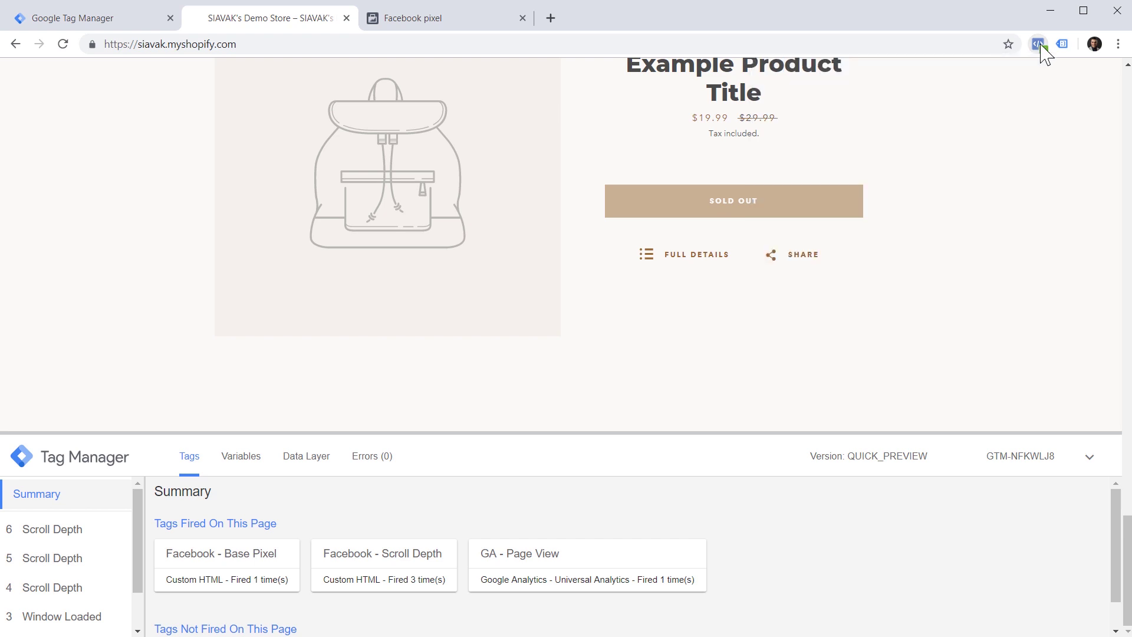
pyautogui.click(488, 22)
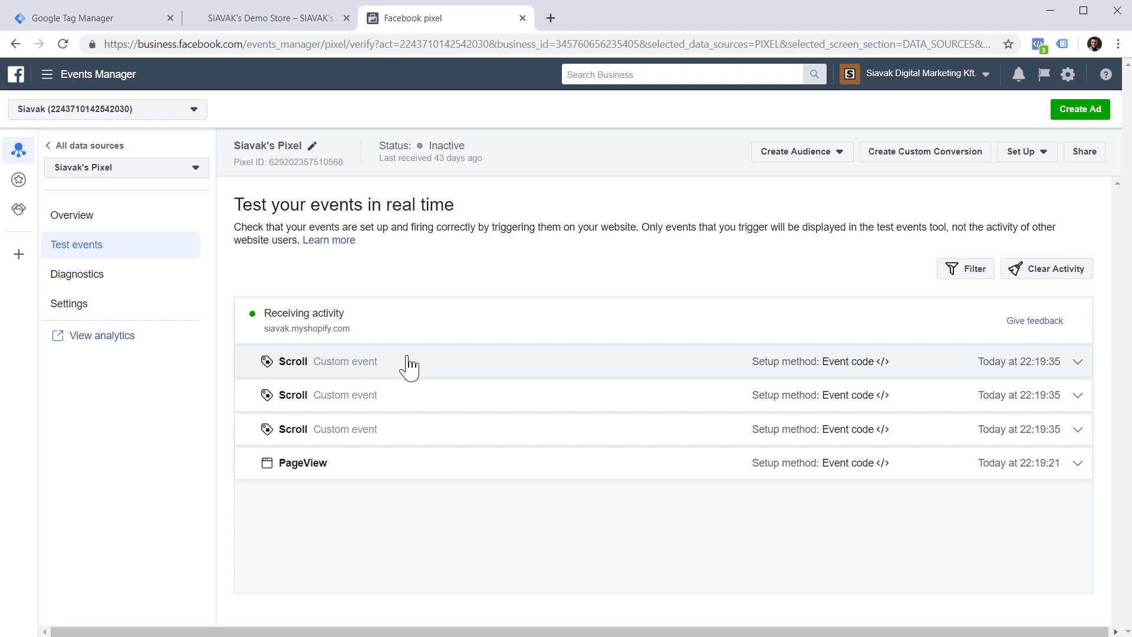
pyautogui.click(388, 371)
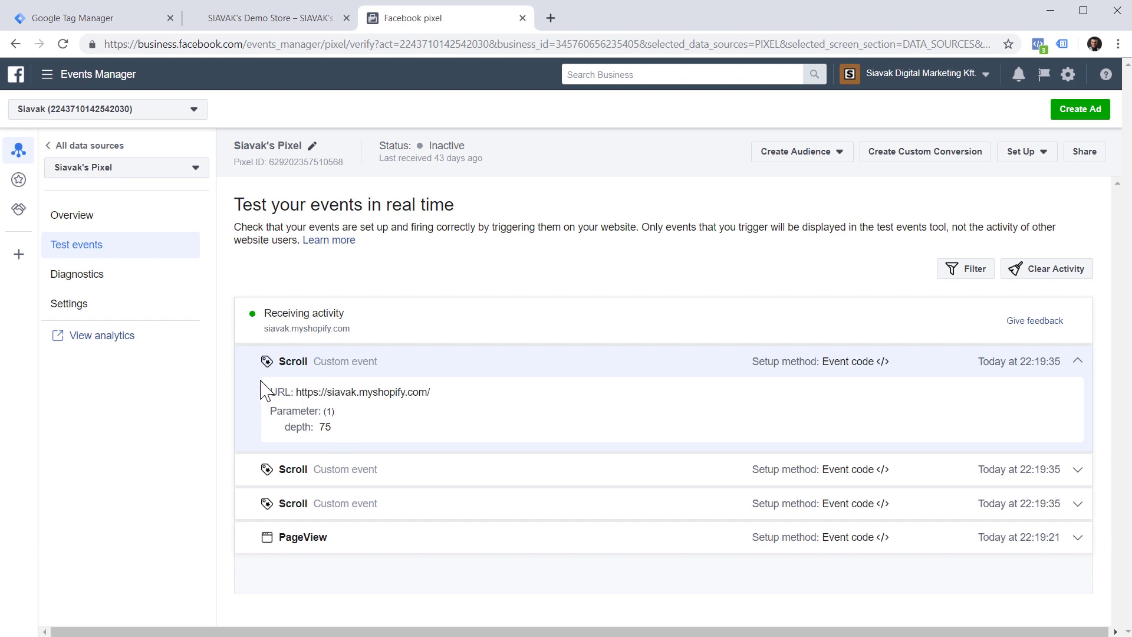
pyautogui.click(424, 371)
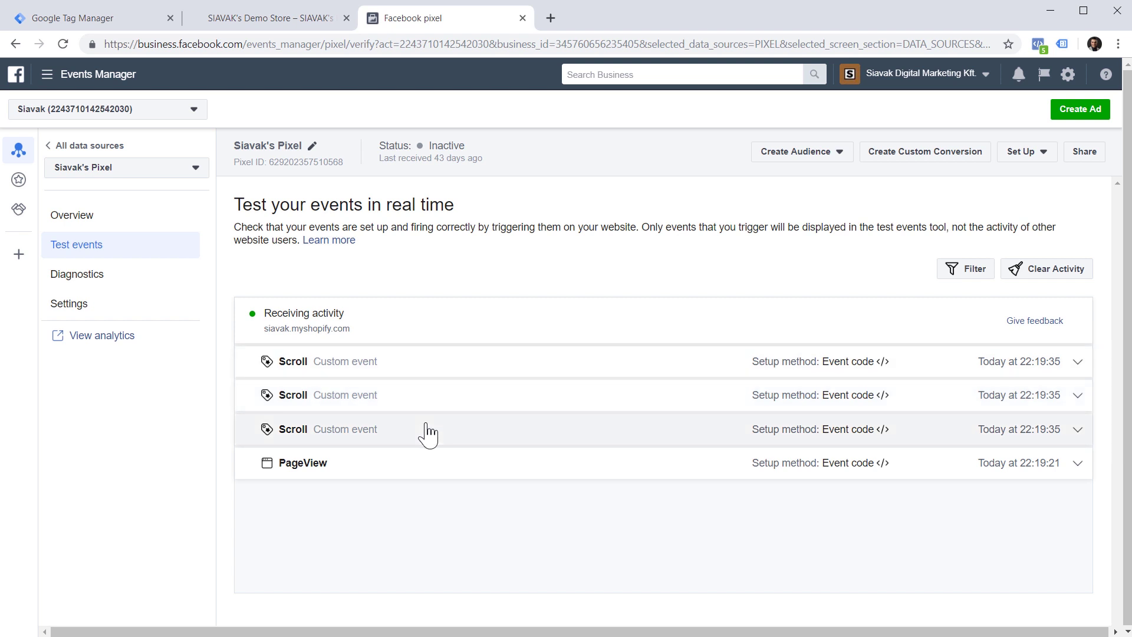
# Step: Start a website traffic Custom Audience from the pixel that includes people from the Scroll event
pyautogui.click(808, 155)
pyautogui.click(807, 174)
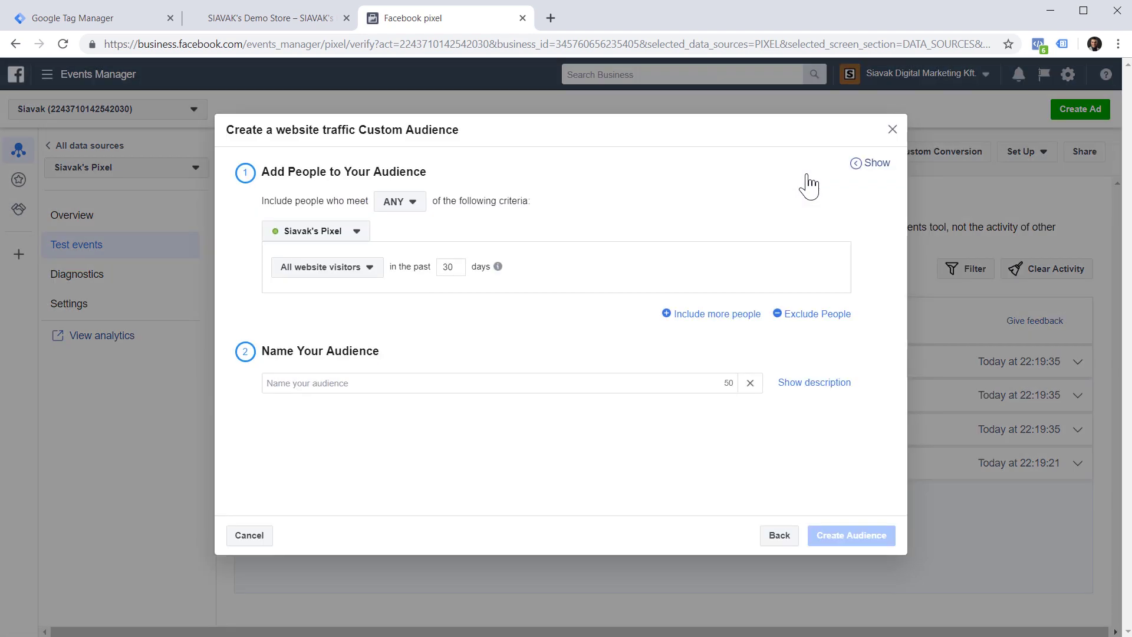
pyautogui.click(366, 268)
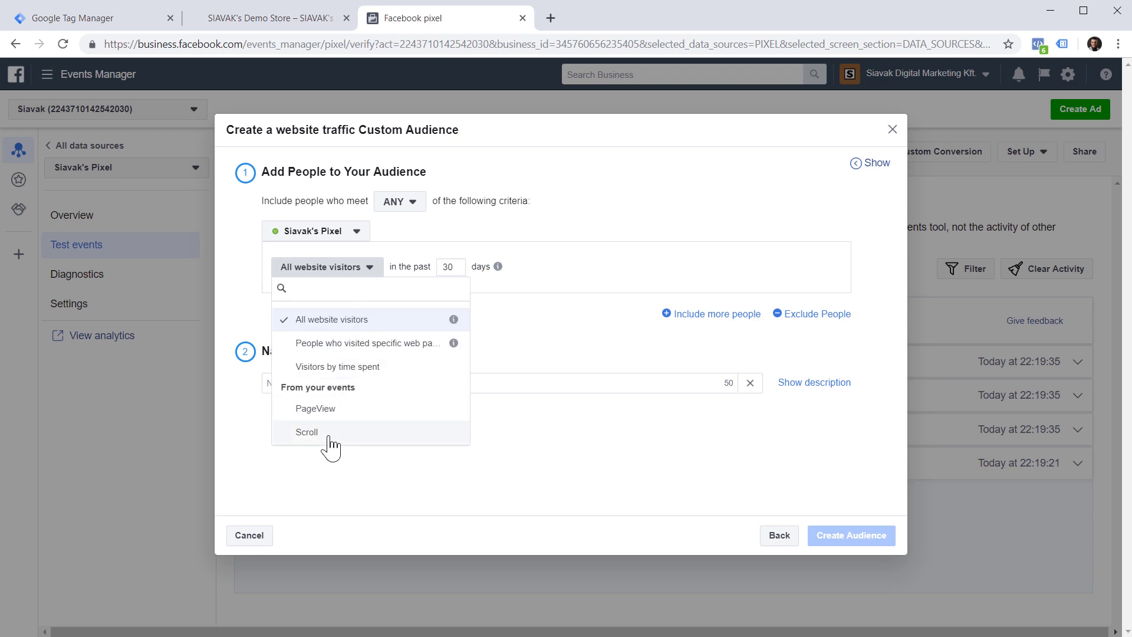
pyautogui.click(306, 432)
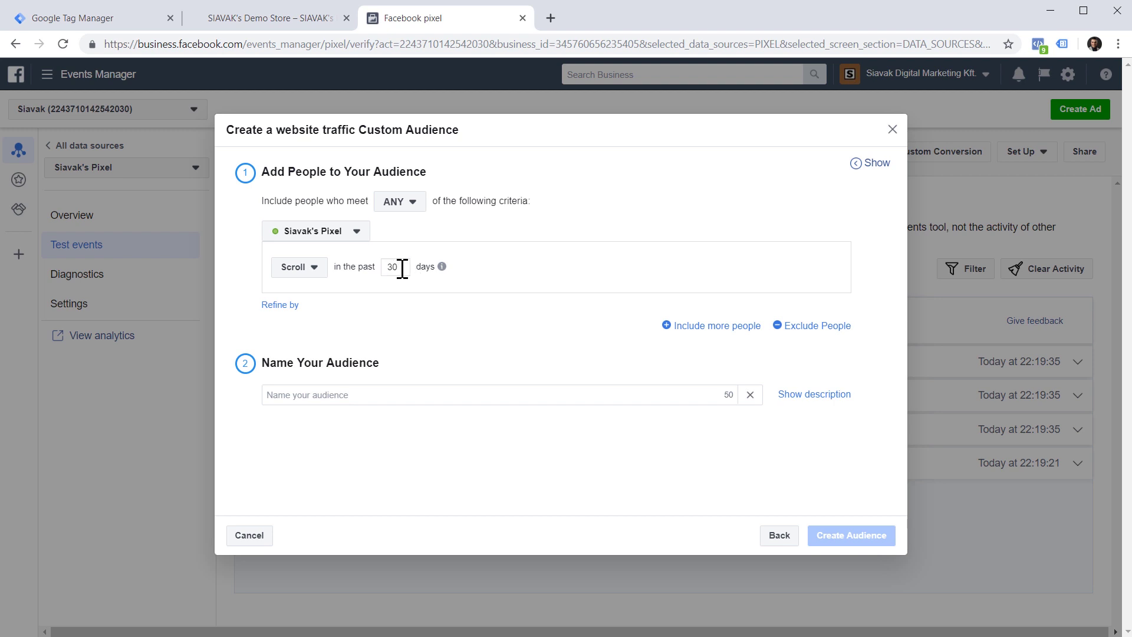
# Step: Refine the Scroll audience rule by the depth parameter with the condition is greater than 49
pyautogui.click(280, 305)
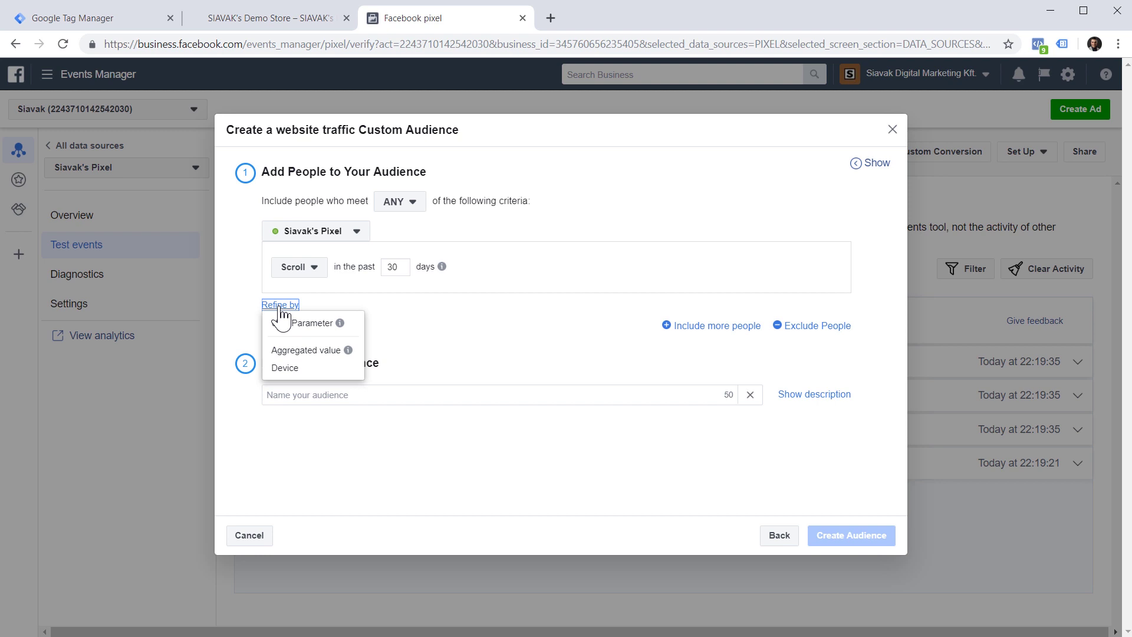
pyautogui.click(298, 323)
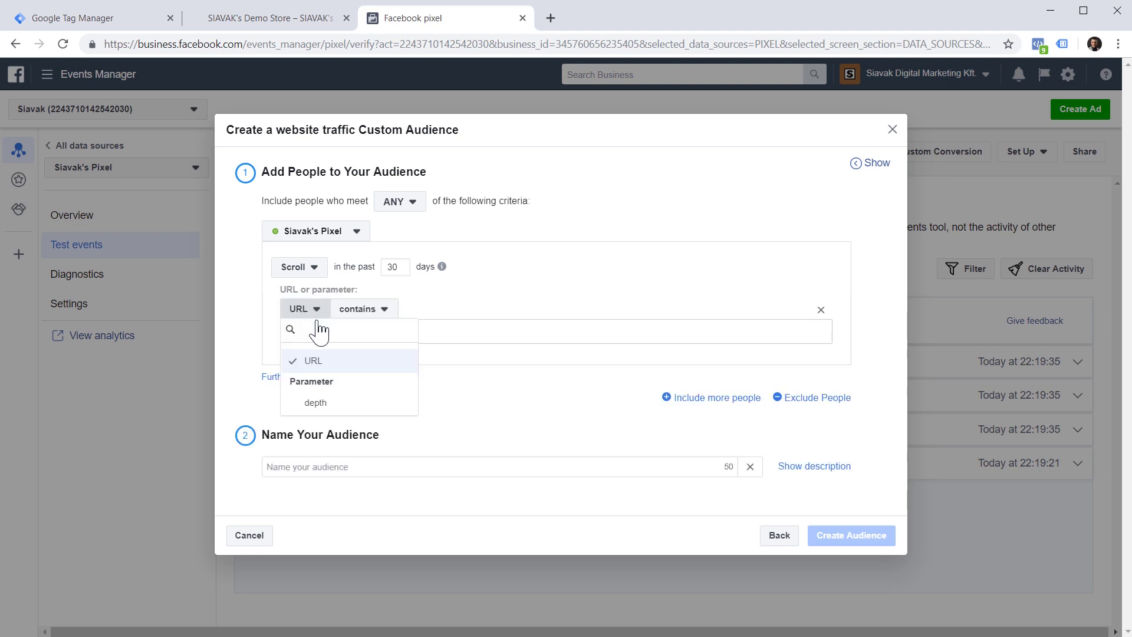
pyautogui.click(318, 402)
pyautogui.click(386, 309)
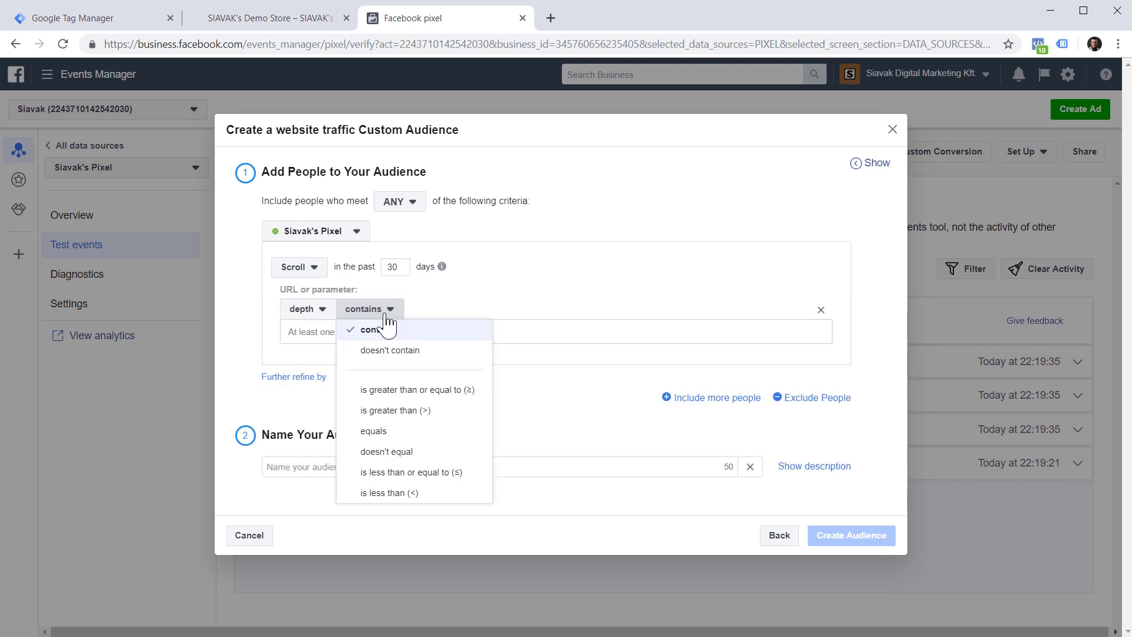
pyautogui.click(406, 411)
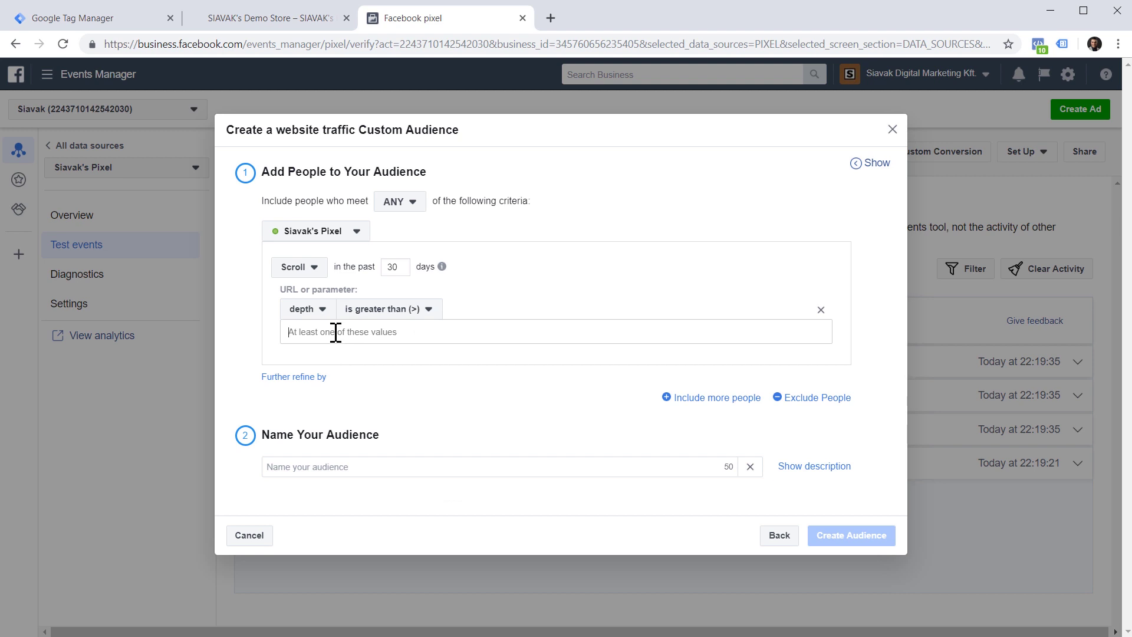
pyautogui.write('49')
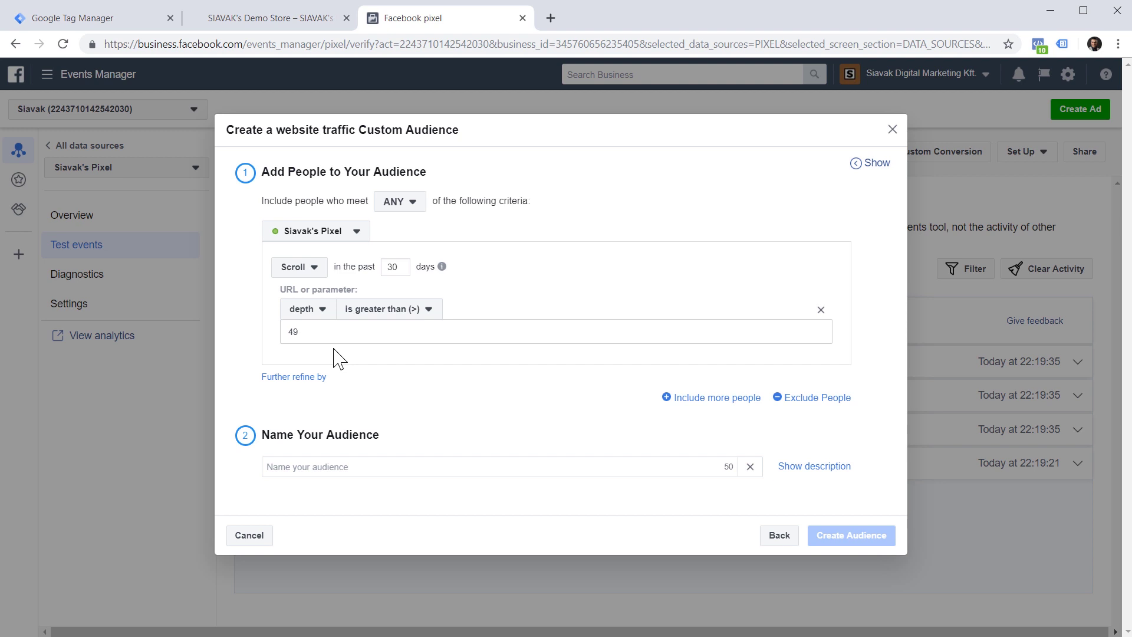
# Step: Name the audience "Scrolled 50%+", create it and close the completion dialog
pyautogui.click(346, 467)
pyautogui.write('Scrolled 50%+')
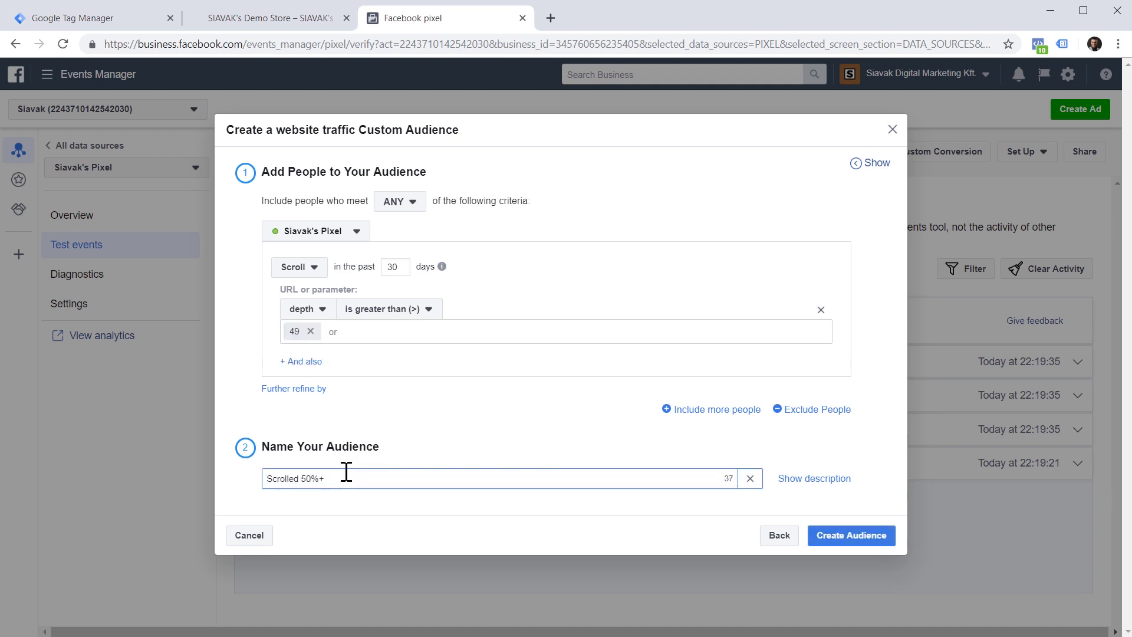
pyautogui.click(855, 538)
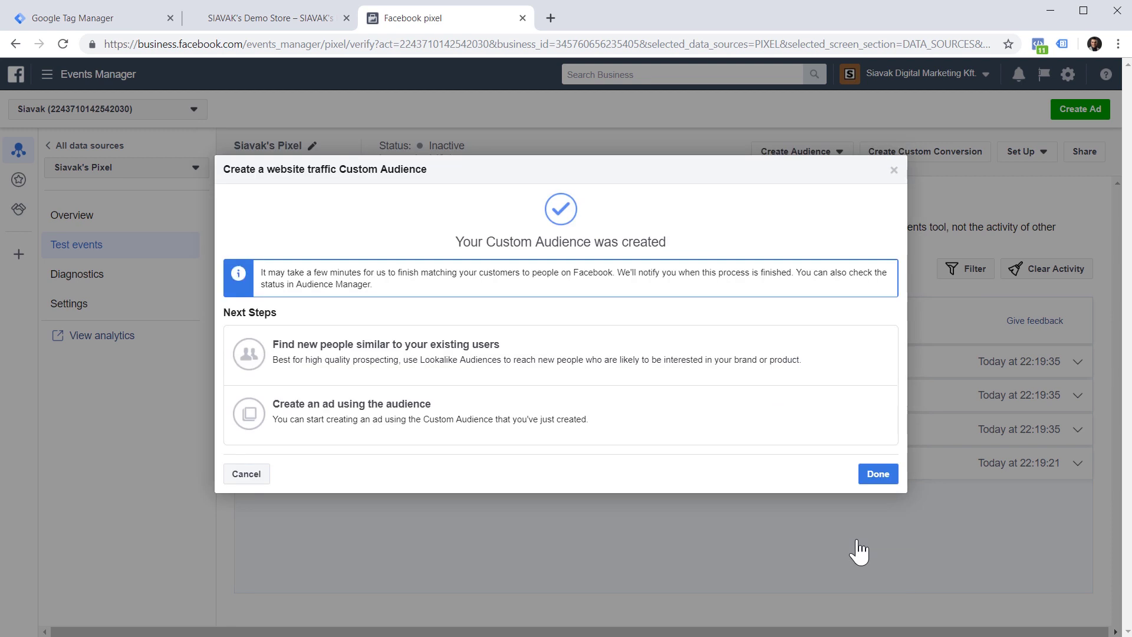
pyautogui.click(883, 476)
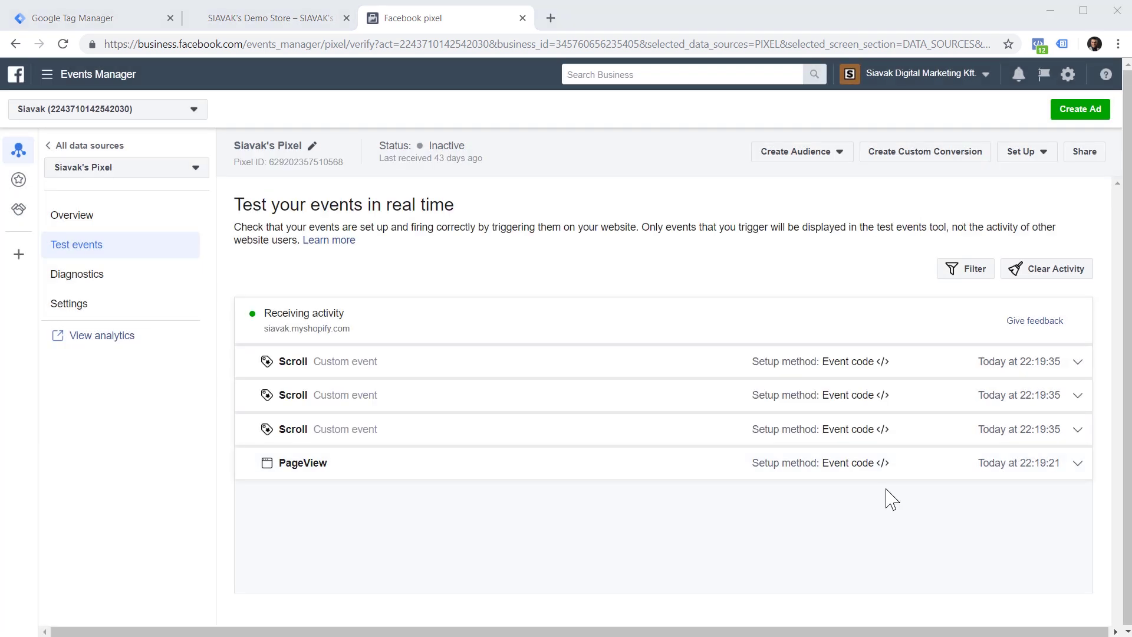